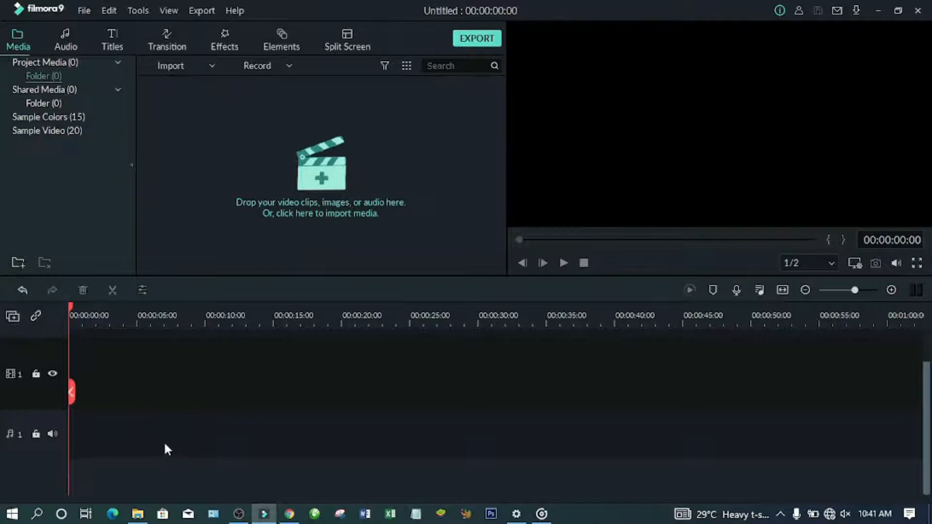
- Import Edit Video.mkv from the Videos folder into the project media
{"action": "left_click", "coordinate": [324, 188]}
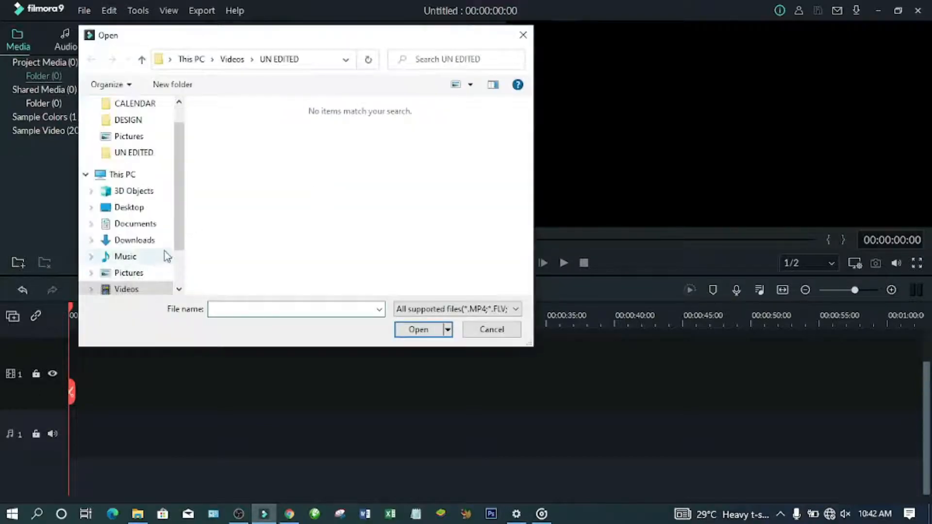
{"action": "left_click_drag", "start_coordinate": [181, 231], "coordinate": [181, 242]}
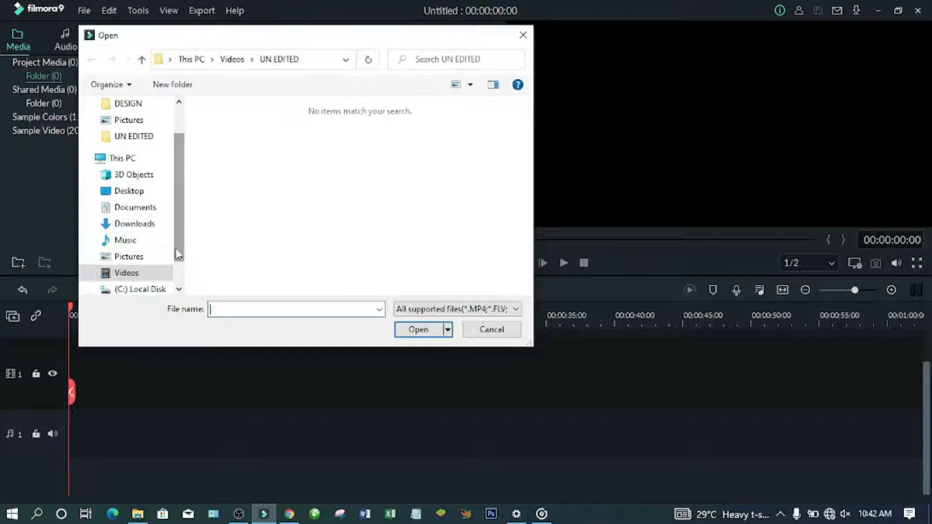
{"action": "left_click", "coordinate": [154, 275]}
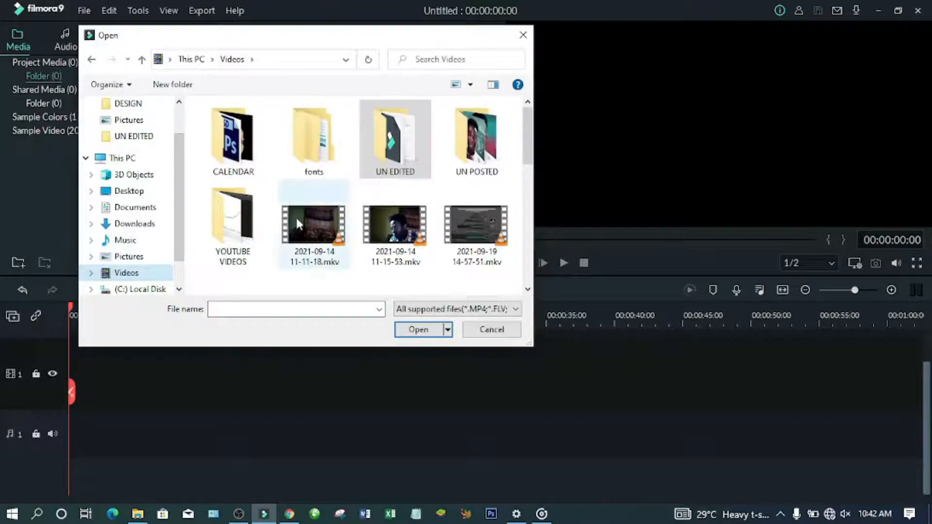
{"action": "left_click_drag", "start_coordinate": [528, 155], "coordinate": [527, 234]}
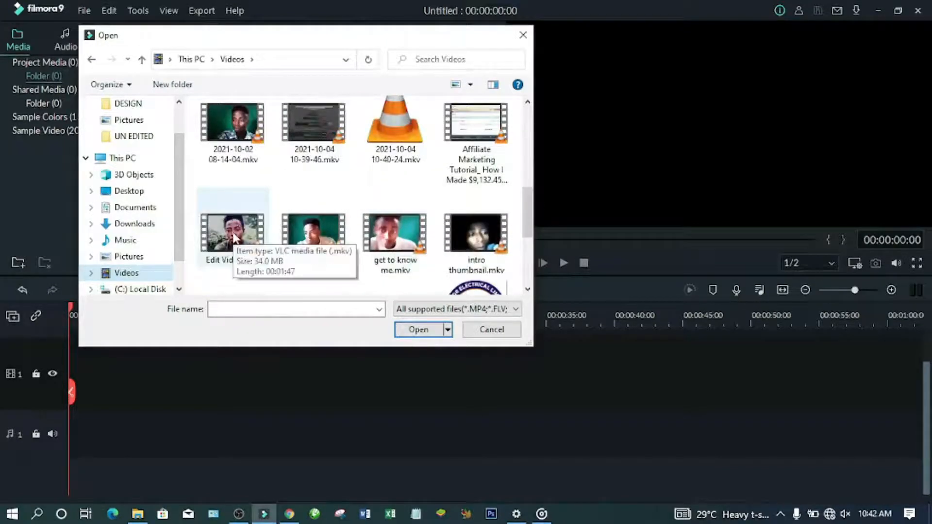
{"action": "left_click", "coordinate": [234, 234]}
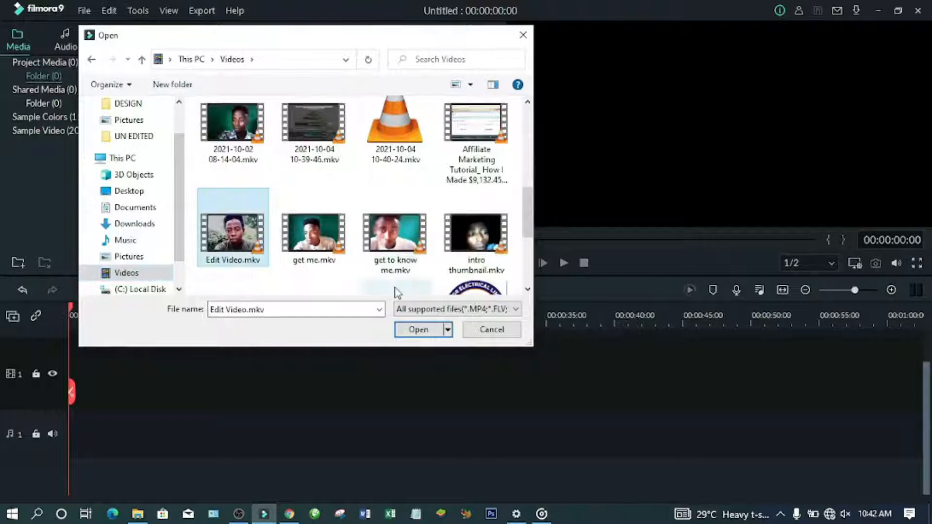
{"action": "left_click", "coordinate": [412, 331]}
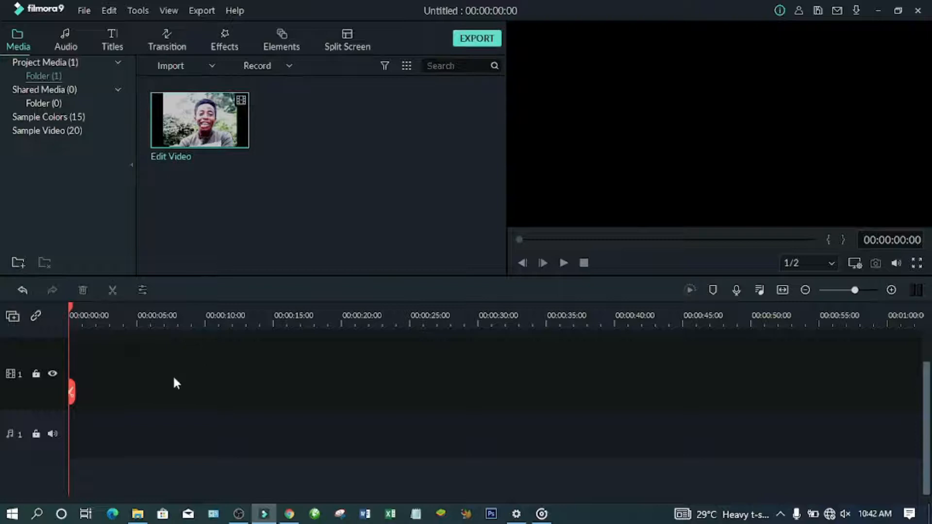
- Place the Edit Video clip at the start of video track 1, matching the project settings to the media at 1092 x 614 30fps
{"action": "left_click_drag", "start_coordinate": [209, 127], "coordinate": [72, 378]}
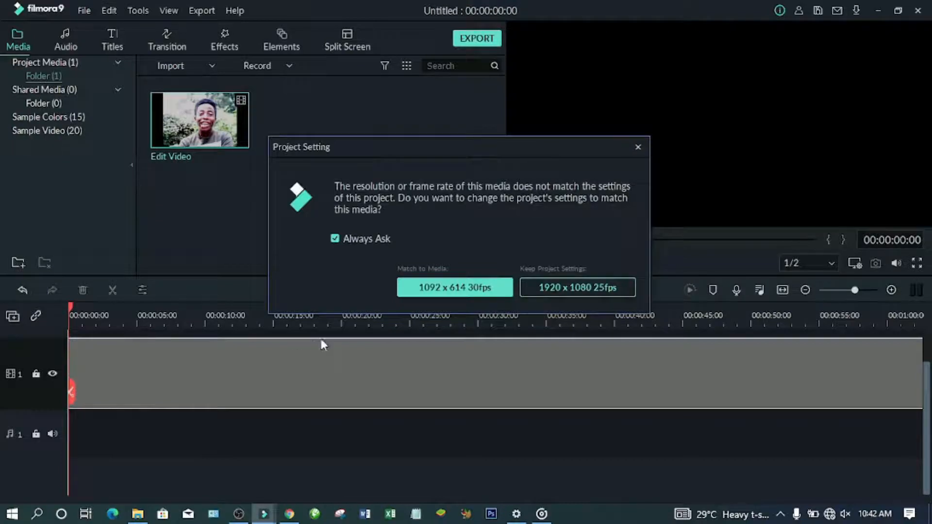
{"action": "left_click", "coordinate": [443, 293]}
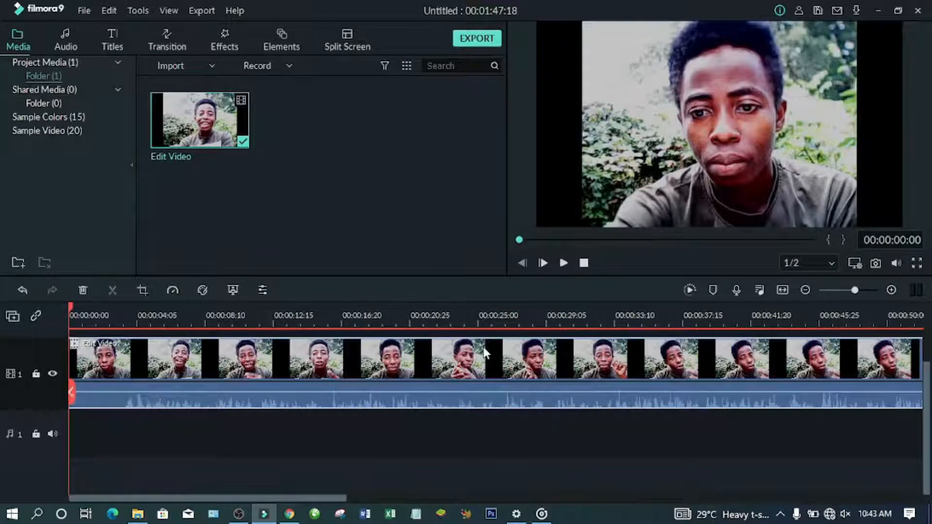
- Play through the clip's opening, then split the clip at 00:00:05:06 and delete the part before the cut
{"action": "left_click", "coordinate": [563, 262]}
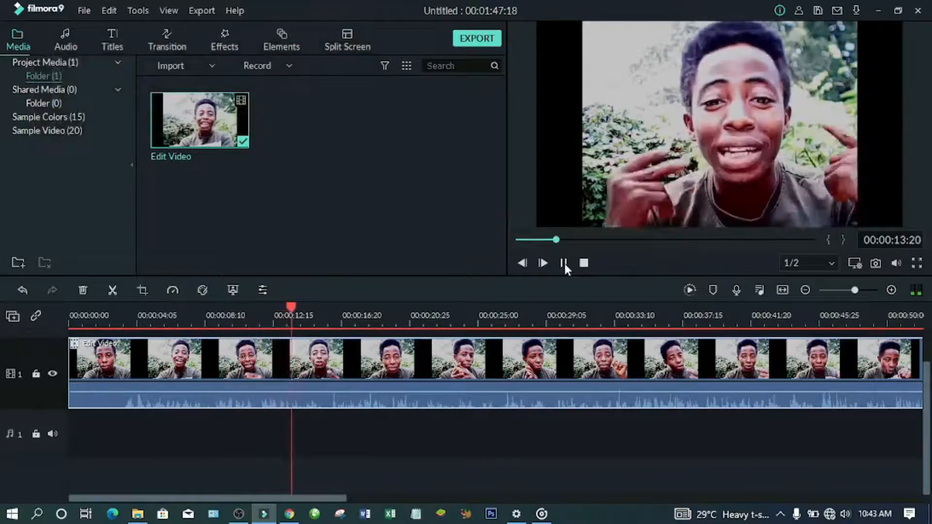
{"action": "left_click", "coordinate": [564, 263]}
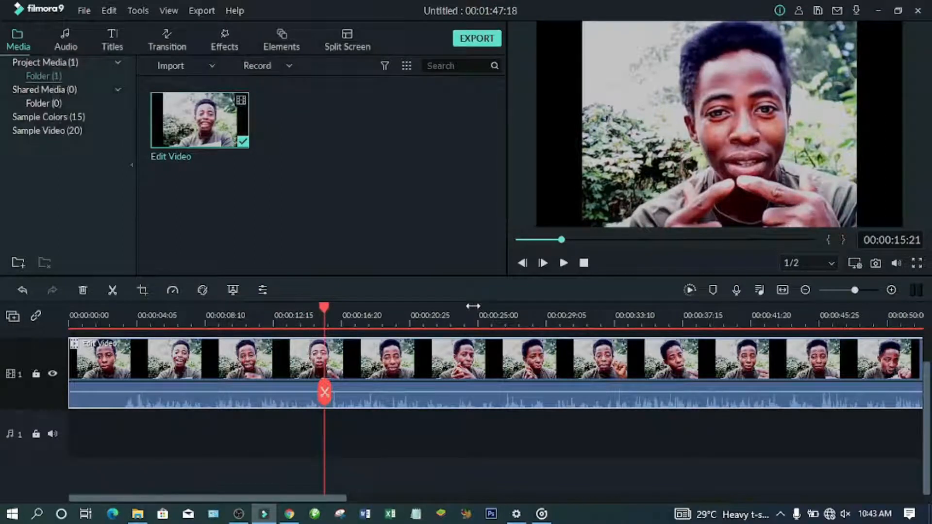
{"action": "left_click_drag", "start_coordinate": [326, 305], "coordinate": [44, 343]}
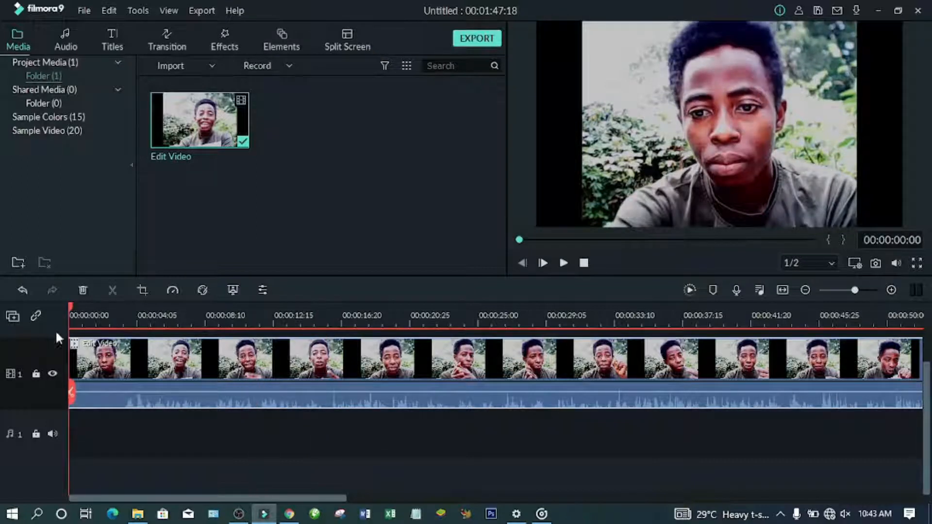
{"action": "left_click_drag", "start_coordinate": [73, 310], "coordinate": [154, 307]}
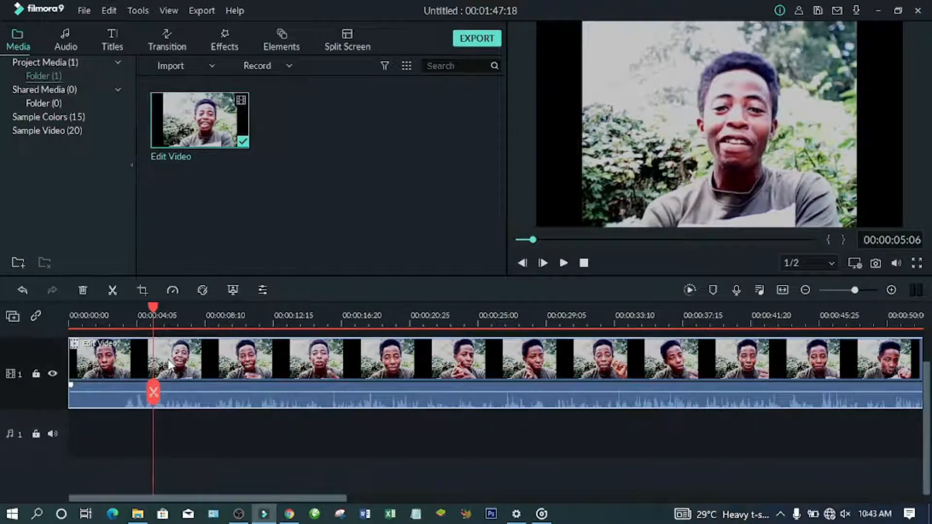
{"action": "left_click", "coordinate": [152, 392]}
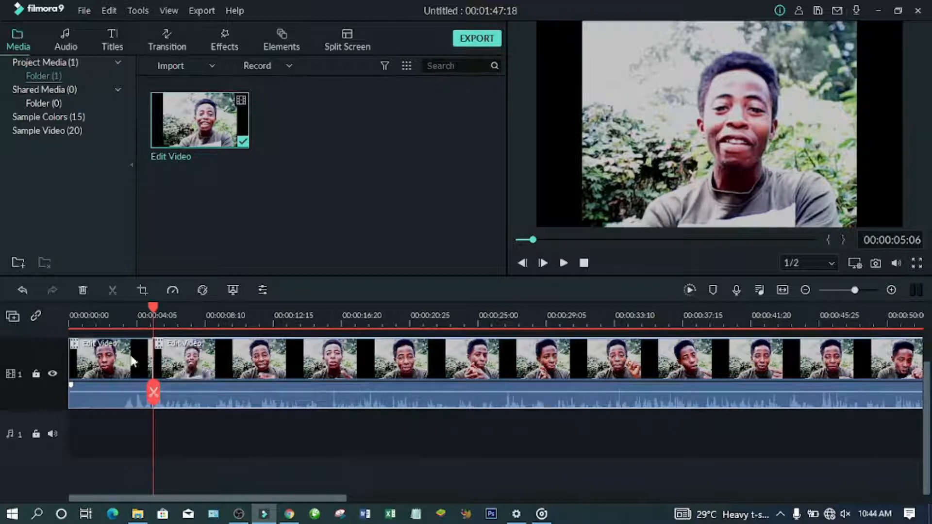
{"action": "key", "text": "Delete"}
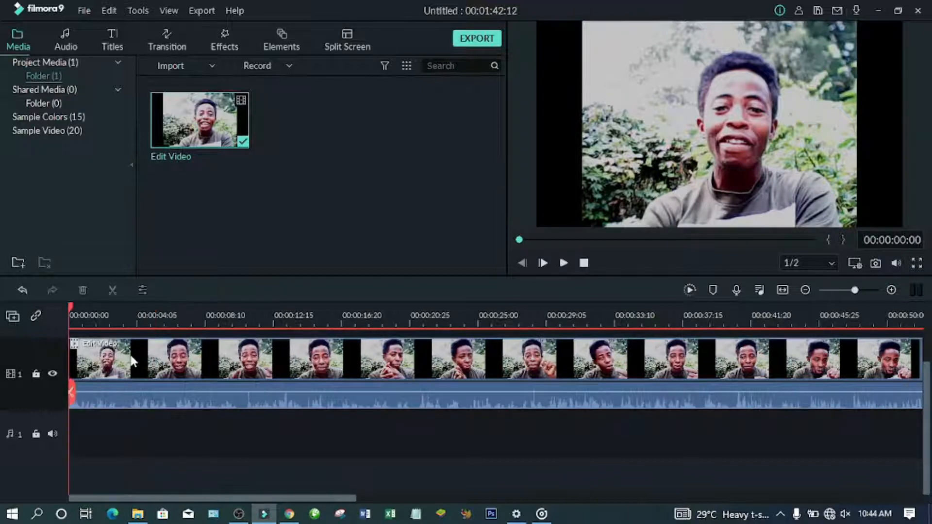
- Play the start of the trimmed clip and split it at 00:00:03:26
{"action": "key", "text": "space"}
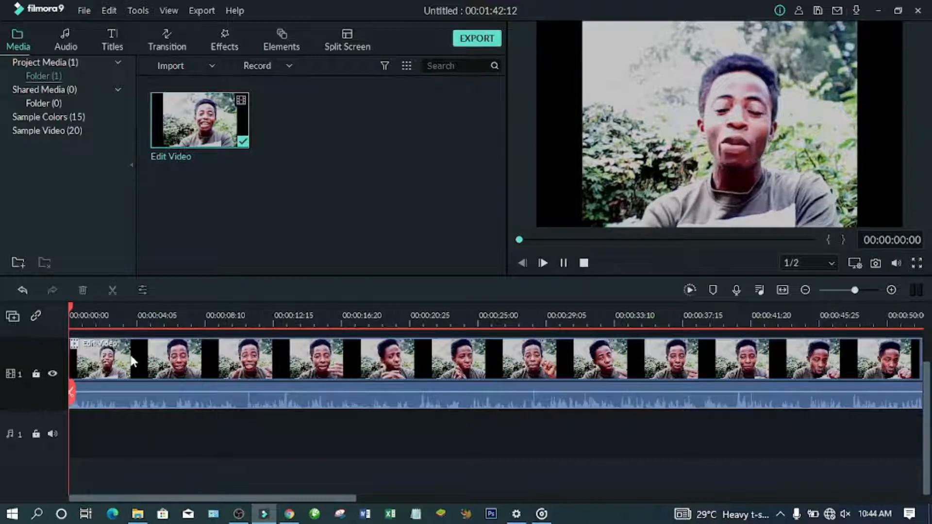
{"action": "key", "text": "space"}
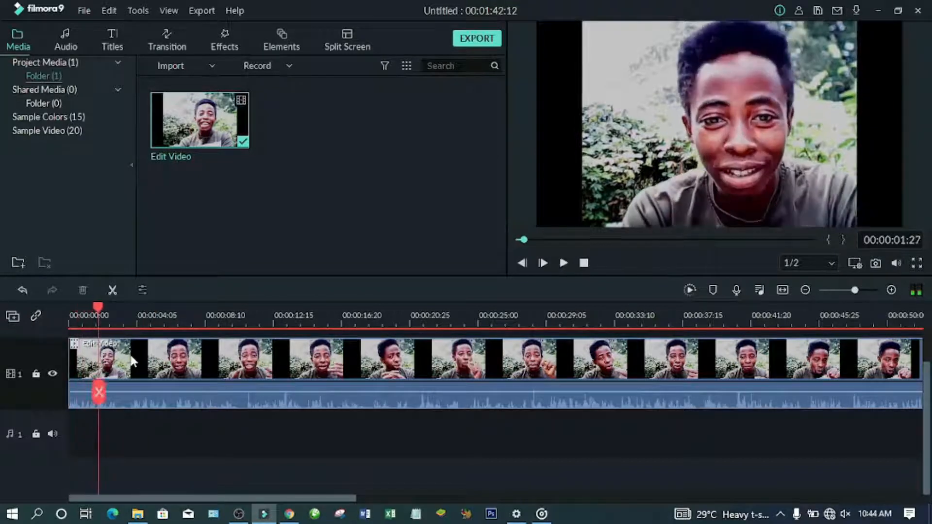
{"action": "left_click", "coordinate": [102, 311]}
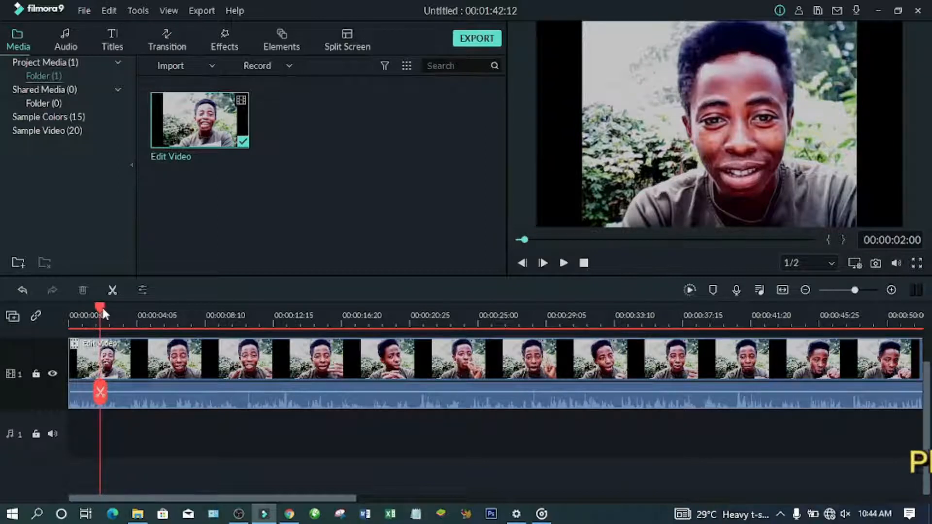
{"action": "left_click_drag", "start_coordinate": [103, 311], "coordinate": [116, 313]}
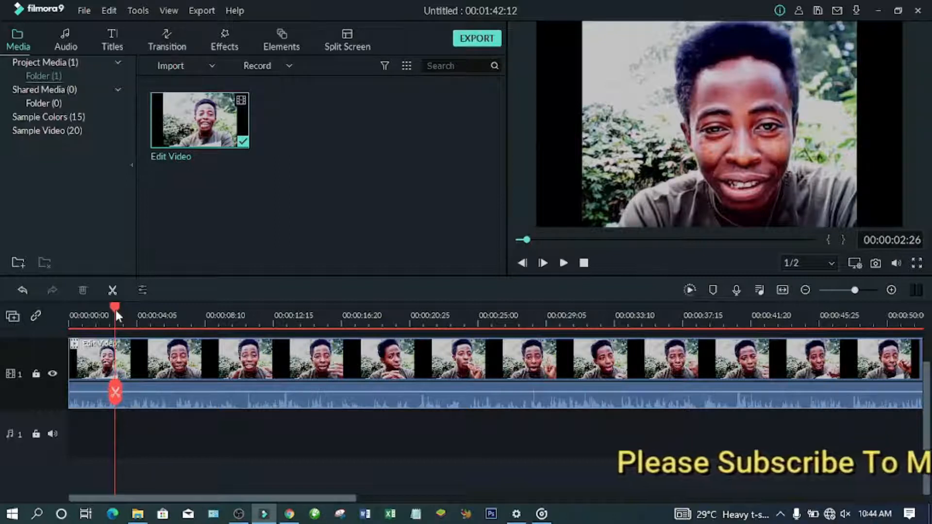
{"action": "left_click_drag", "start_coordinate": [114, 308], "coordinate": [132, 312]}
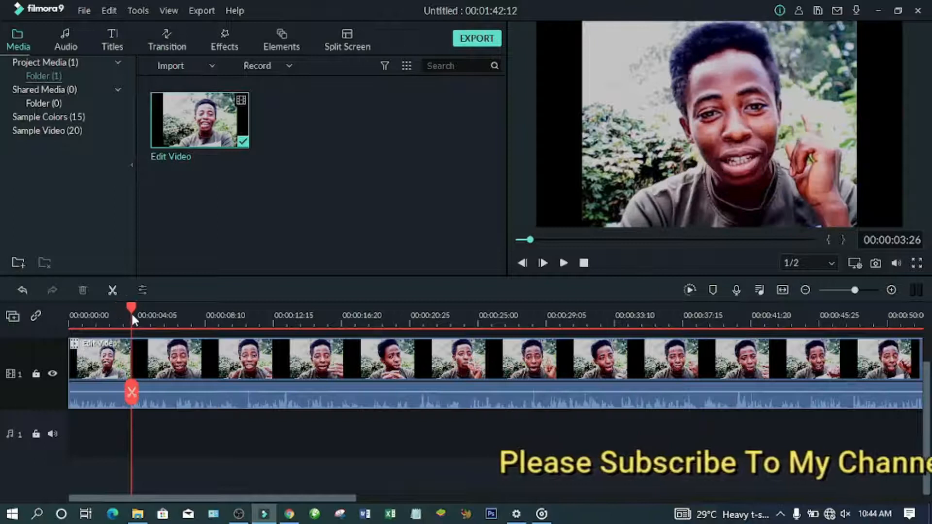
{"action": "left_click", "coordinate": [136, 350]}
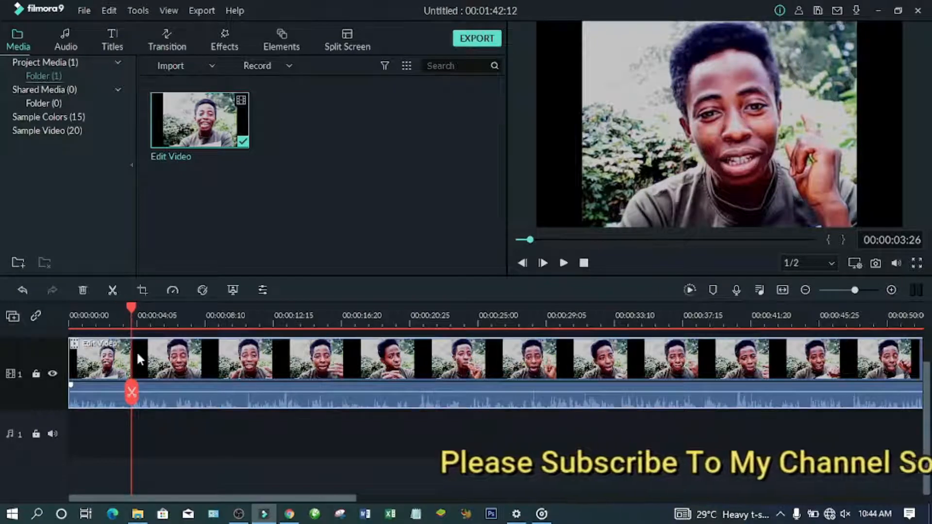
{"action": "left_click", "coordinate": [131, 392]}
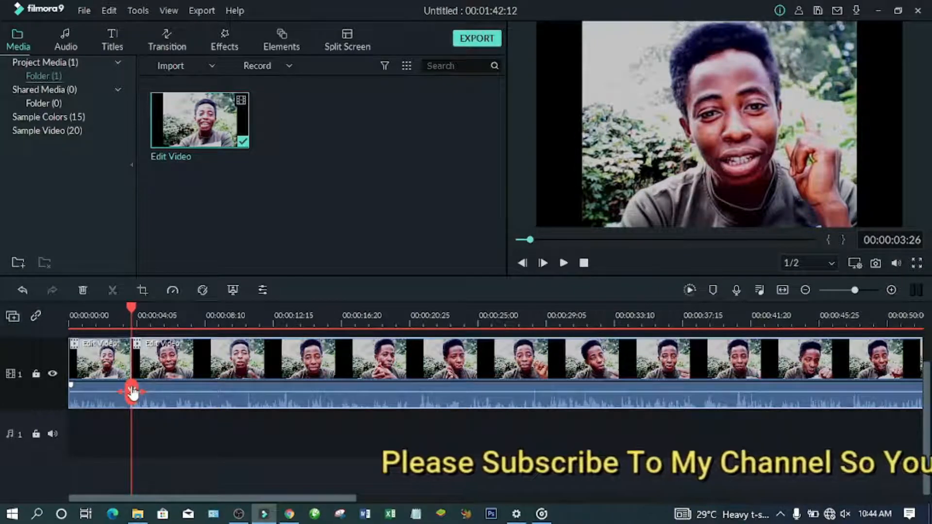
{"action": "left_click_drag", "start_coordinate": [131, 301], "coordinate": [147, 308]}
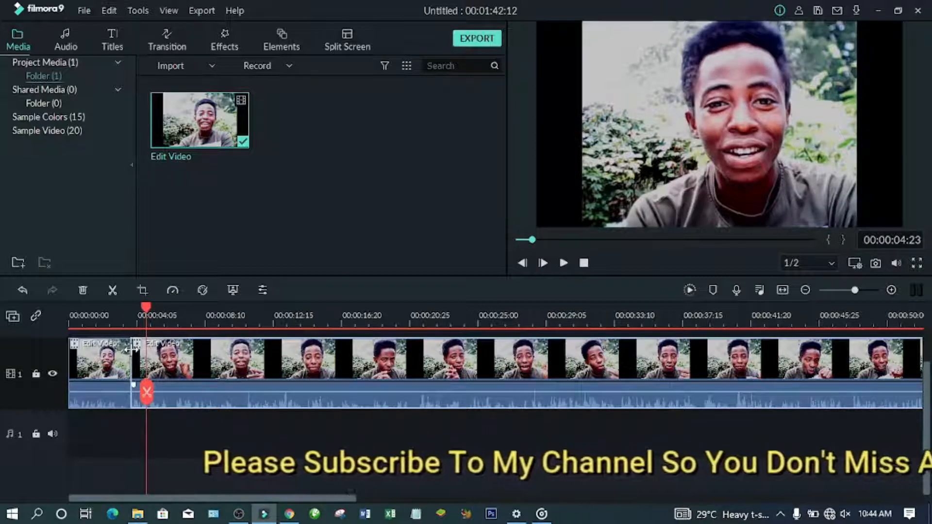
- Try a shortened Flash transition at the cut between the two clips, preview it and delete it
{"action": "left_click", "coordinate": [170, 39]}
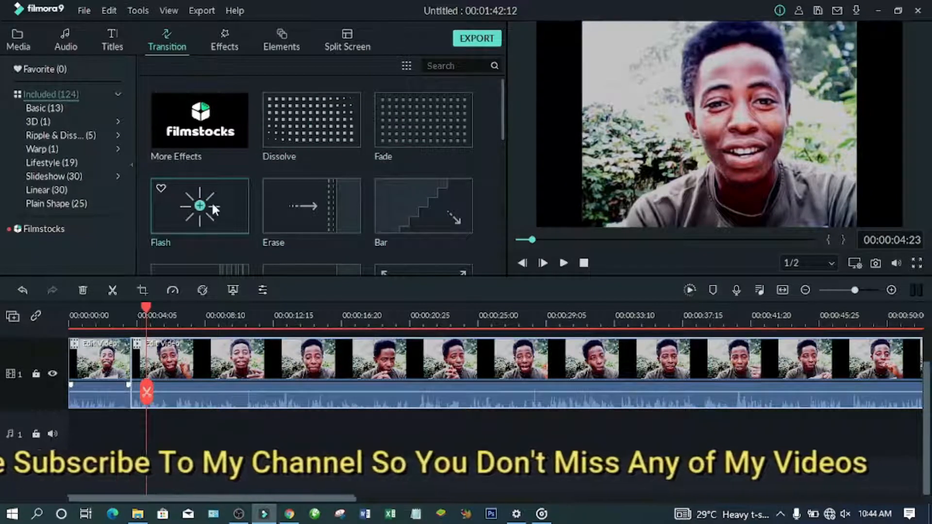
{"action": "left_click_drag", "start_coordinate": [211, 202], "coordinate": [127, 348]}
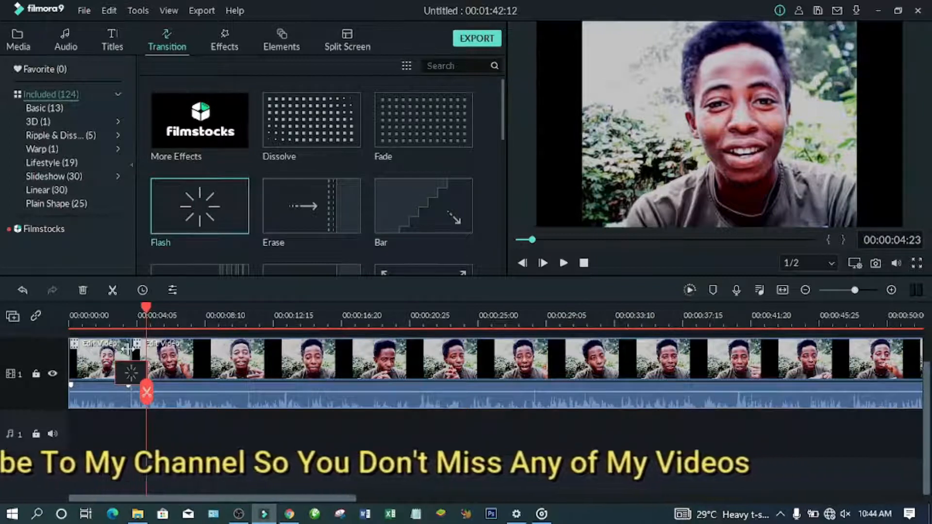
{"action": "left_click", "coordinate": [124, 370]}
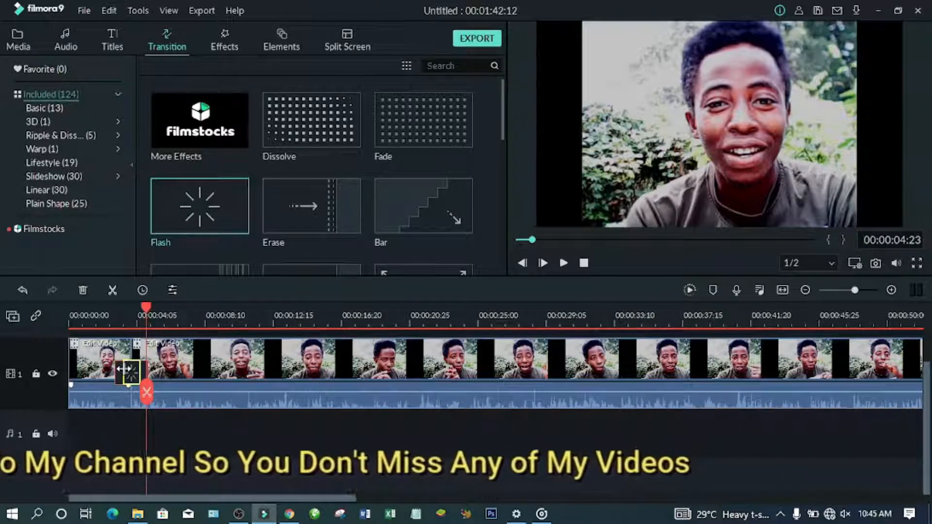
{"action": "left_click", "coordinate": [98, 324]}
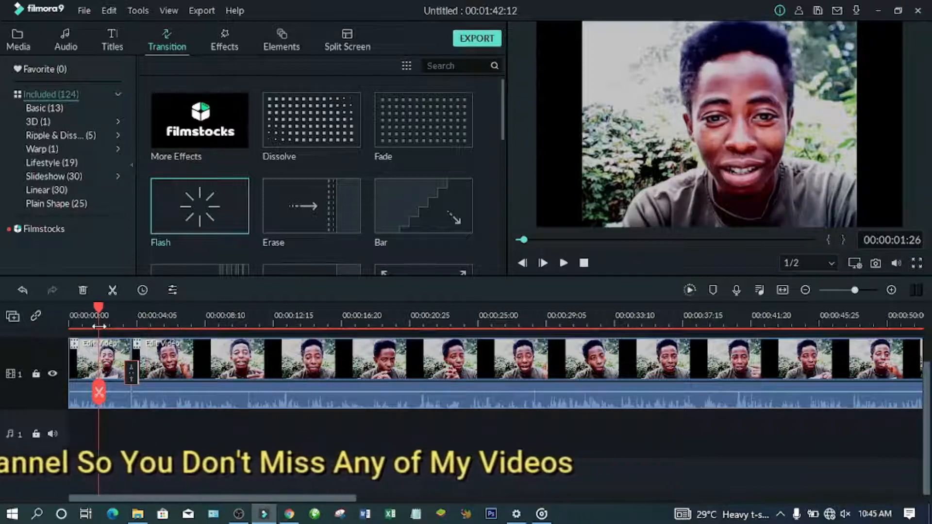
{"action": "key", "text": "space"}
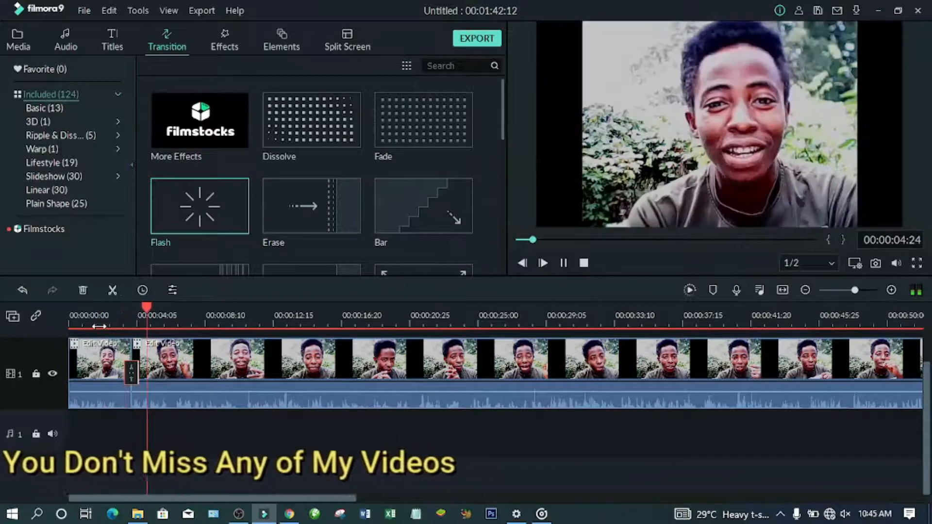
{"action": "key", "text": "space"}
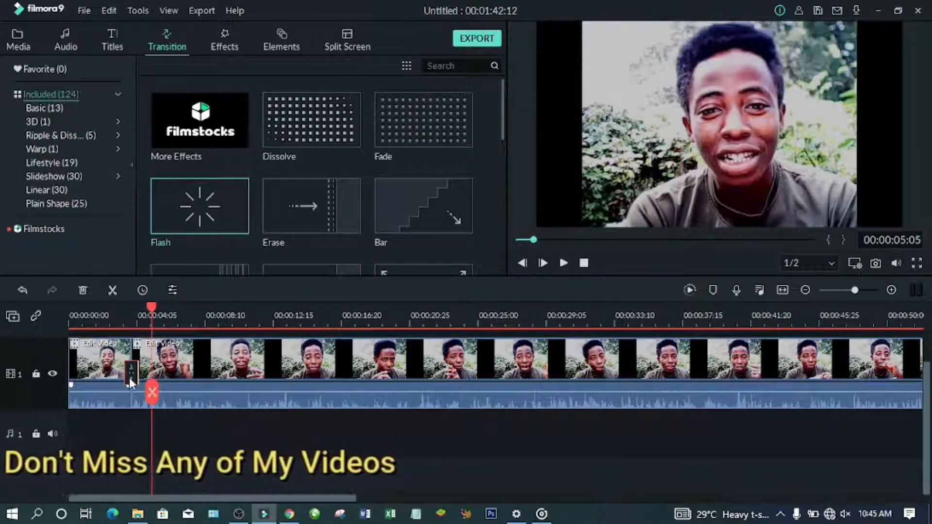
{"action": "key", "text": "Delete"}
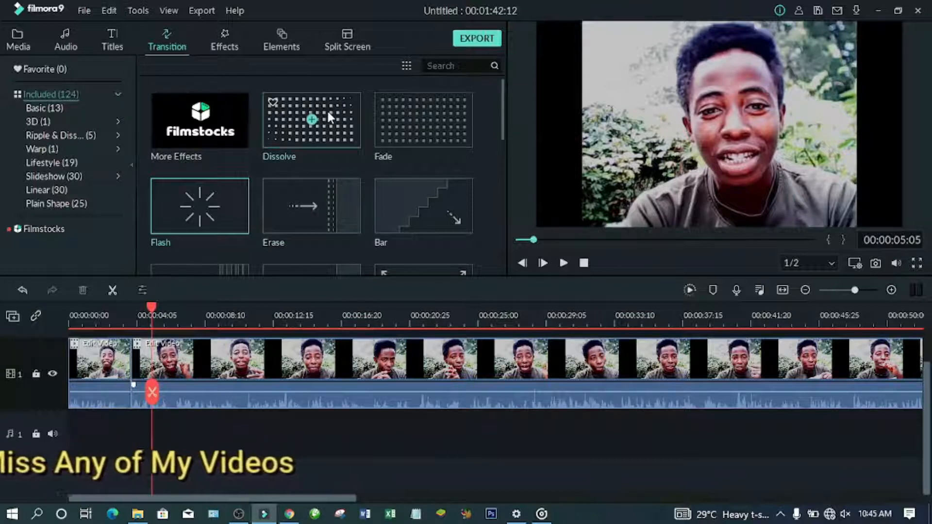
- Add a Fade transition at the cut between the first and second clips and preview it
{"action": "mouse_move", "coordinate": [402, 125]}
{"action": "left_mouse_down"}
{"action": "mouse_move", "coordinate": [286, 215]}
{"action": "mouse_move", "coordinate": [122, 371]}
{"action": "left_mouse_up"}
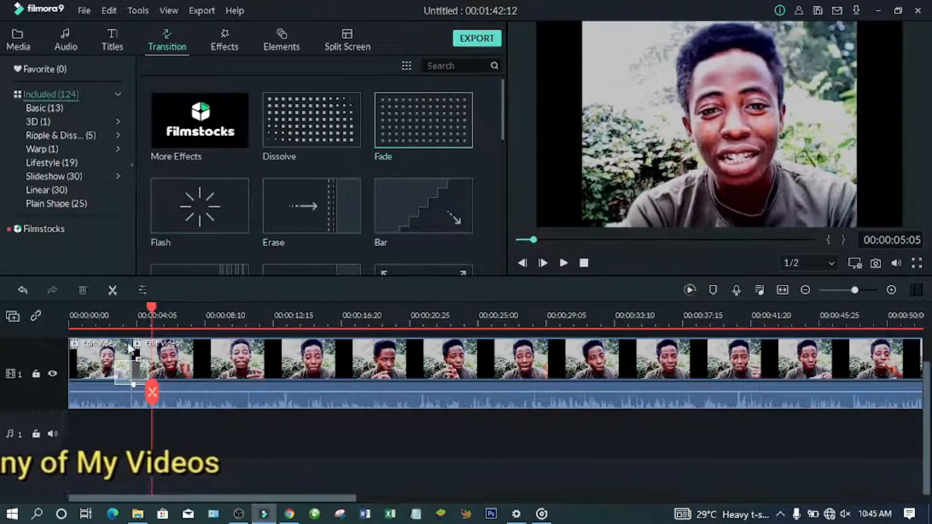
{"action": "left_click", "coordinate": [87, 326]}
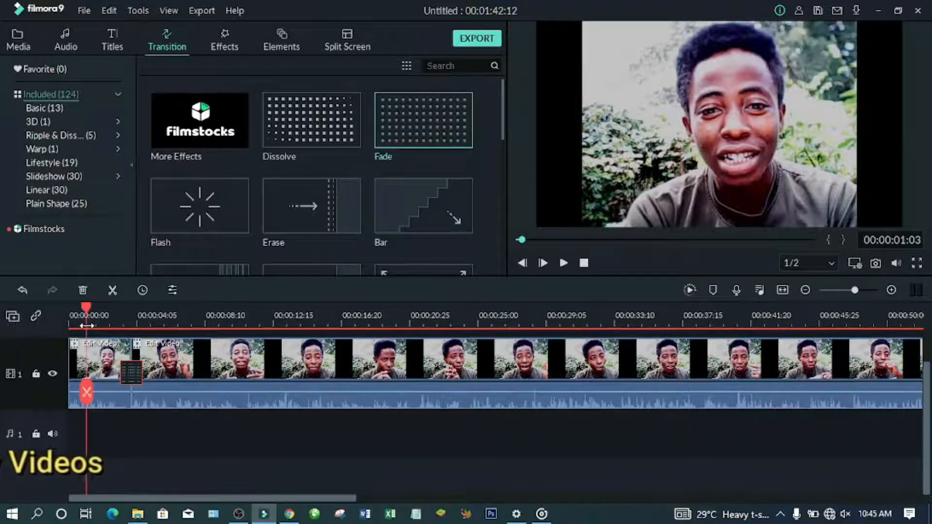
{"action": "key", "text": "space"}
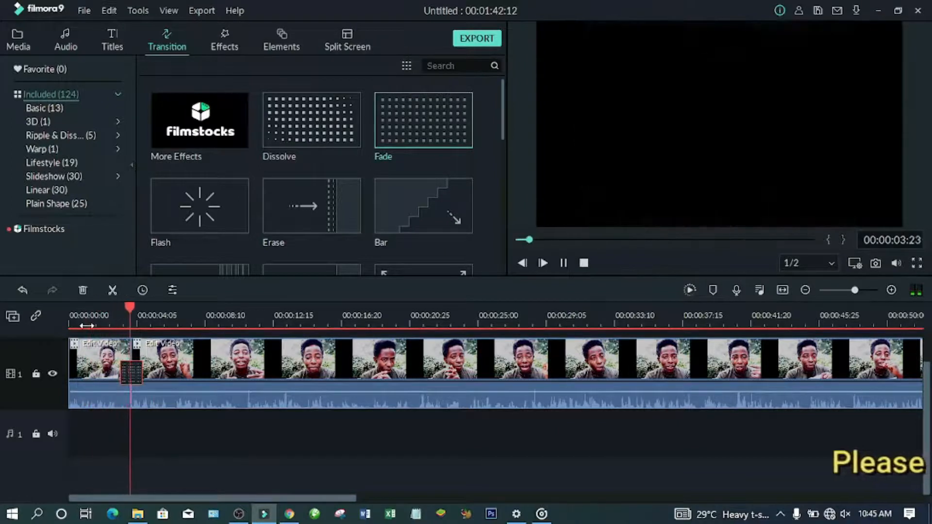
{"action": "key", "text": "space"}
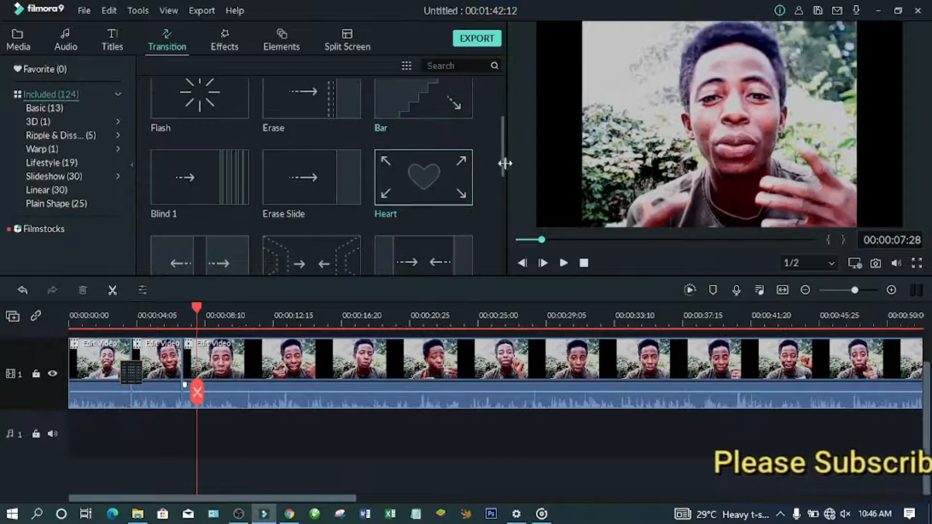
- Add a Fade transition at the cut between the second and third clips and play it back
{"action": "left_click_drag", "start_coordinate": [504, 162], "coordinate": [496, 124]}
{"action": "left_click_drag", "start_coordinate": [438, 127], "coordinate": [174, 357]}
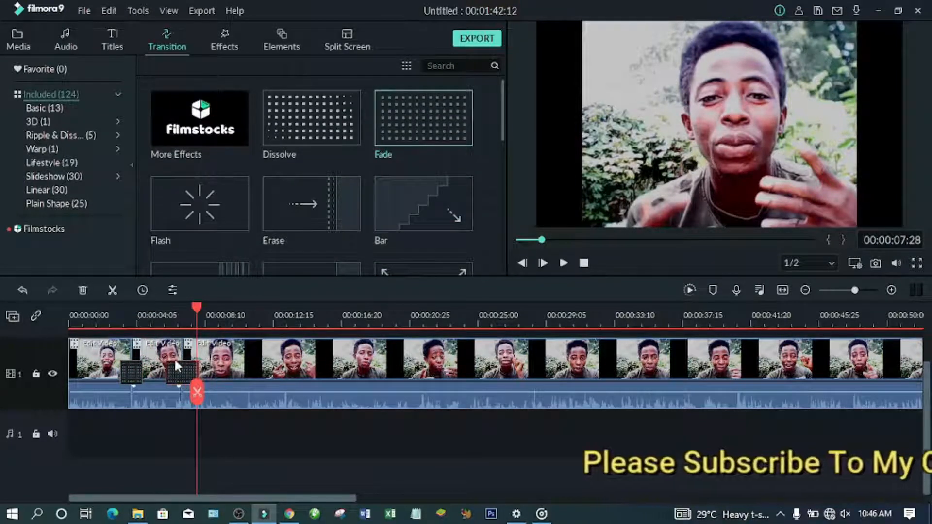
{"action": "left_click", "coordinate": [165, 326]}
{"action": "key", "text": "space"}
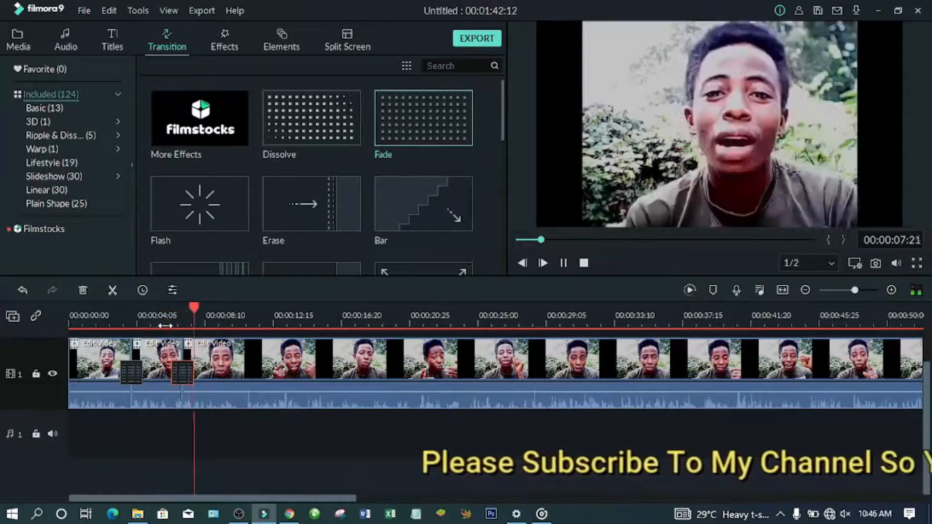
- Stop playback at 00:00:08:01, place the Title 2 preset there on a track above the video and preview it
{"action": "key", "text": "space"}
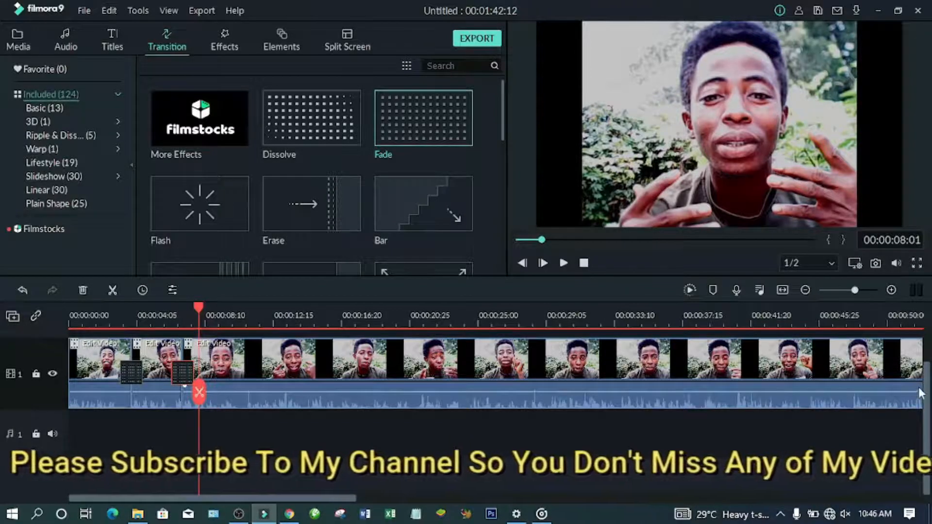
{"action": "left_click_drag", "start_coordinate": [928, 399], "coordinate": [928, 371]}
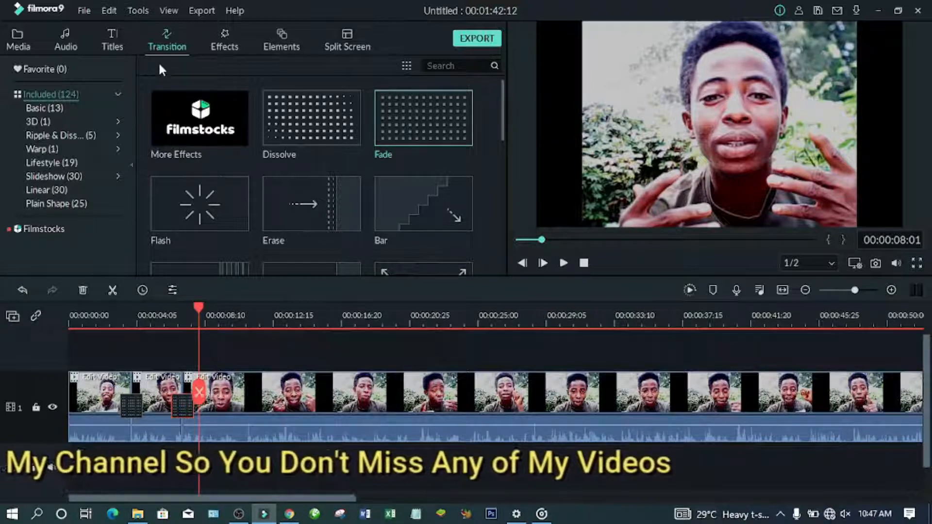
{"action": "left_click", "coordinate": [112, 36]}
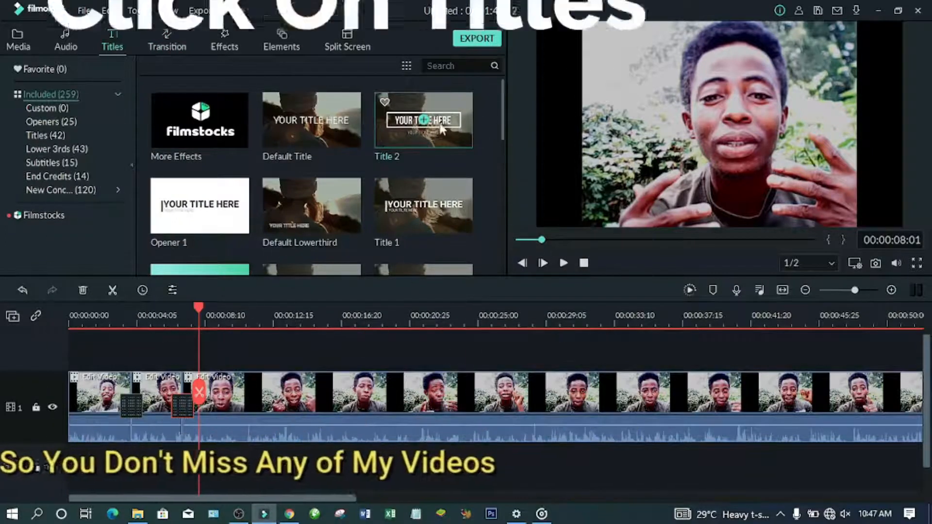
{"action": "left_click_drag", "start_coordinate": [421, 145], "coordinate": [208, 358]}
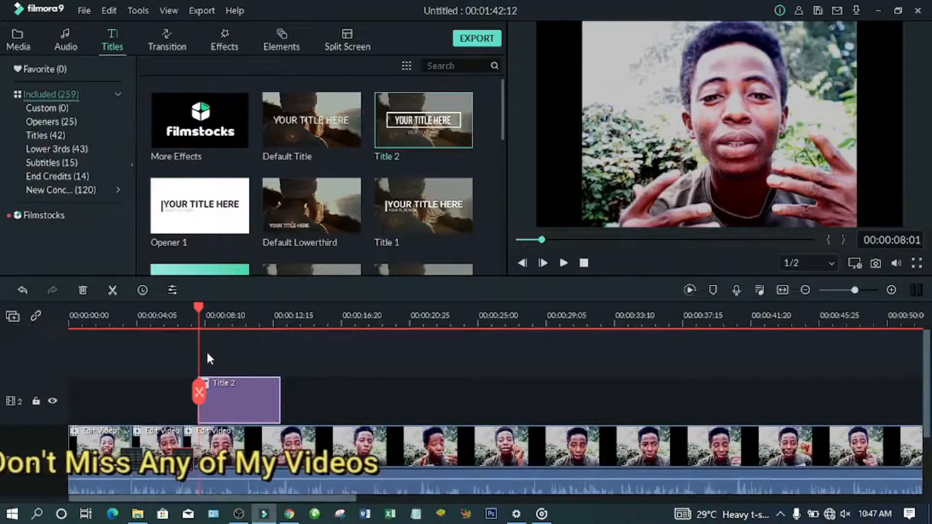
{"action": "key", "text": "space"}
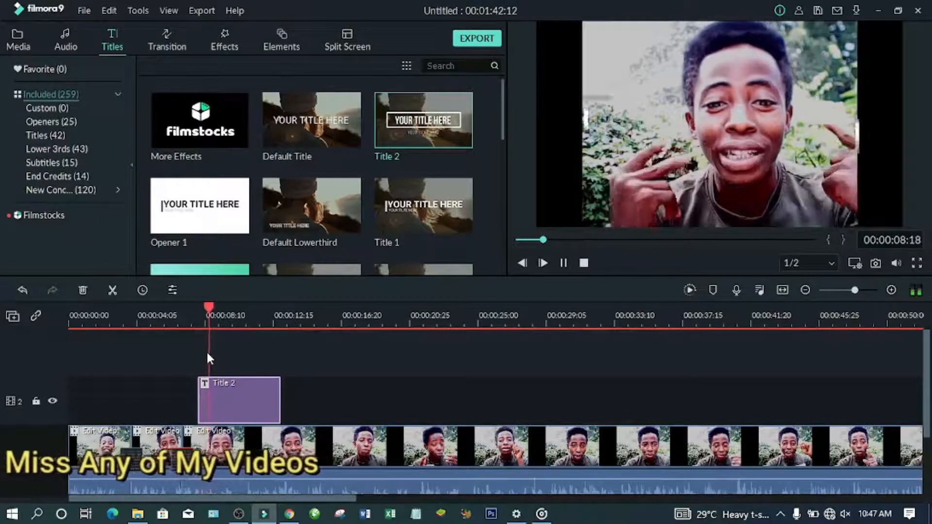
{"action": "key", "text": "space"}
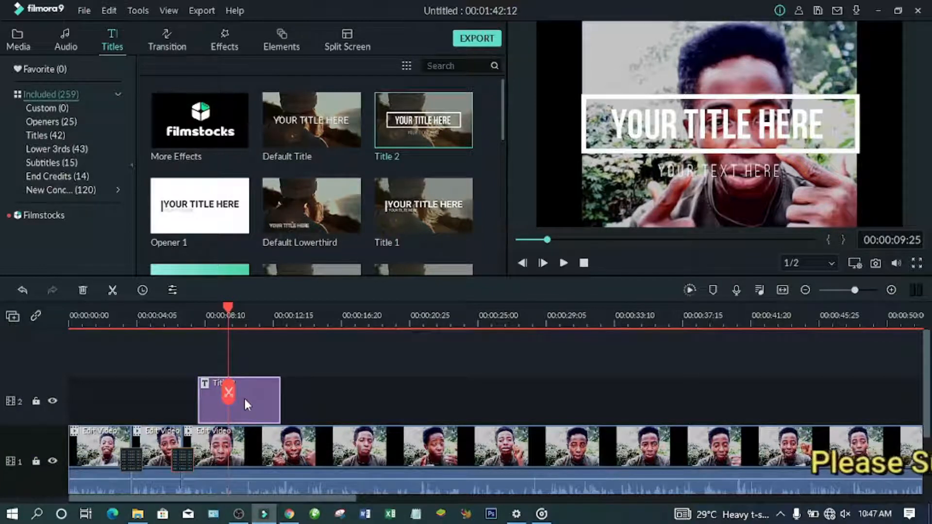
- Open the Title 2 clip for editing and clear its YOUR TEXT HERE subtitle line
{"action": "double_click", "coordinate": [245, 399]}
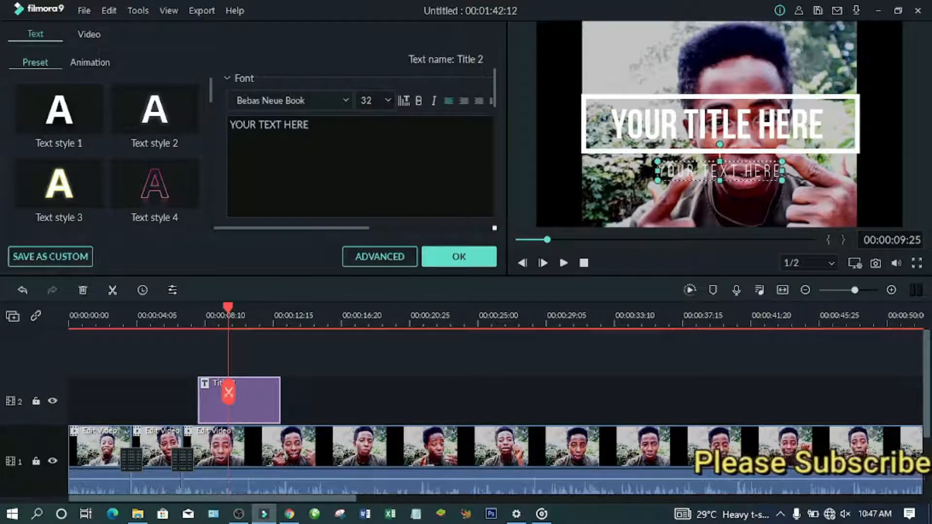
{"action": "key", "text": "BackSpace"}
{"action": "key", "text": "BackSpace"}
{"action": "key", "text": "BackSpace"}
{"action": "key", "text": "BackSpace"}
{"action": "key", "text": "BackSpace"}
{"action": "key", "text": "BackSpace"}
{"action": "key", "text": "BackSpace"}
{"action": "key", "text": "BackSpace"}
{"action": "key", "text": "BackSpace"}
{"action": "key", "text": "BackSpace"}
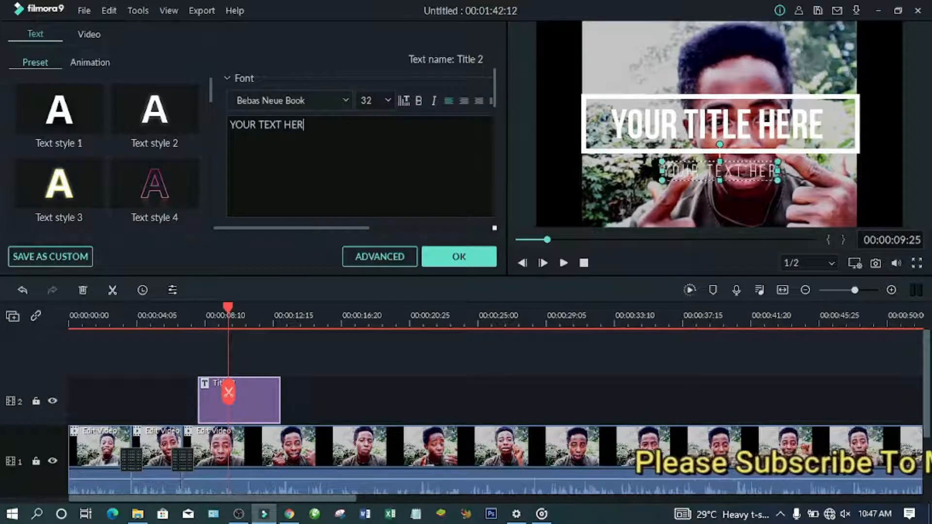
{"action": "key", "text": "BackSpace"}
{"action": "key", "text": "BackSpace"}
{"action": "key", "text": "BackSpace"}
{"action": "key", "text": "BackSpace"}
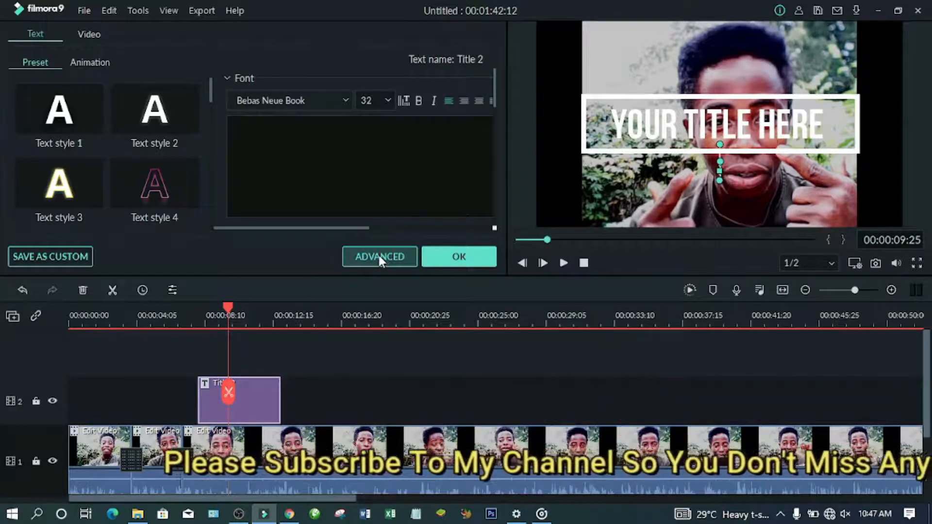
- In the advanced text editor, replace the main YOUR TITLE HERE text with WELCOME
{"action": "left_click", "coordinate": [379, 258]}
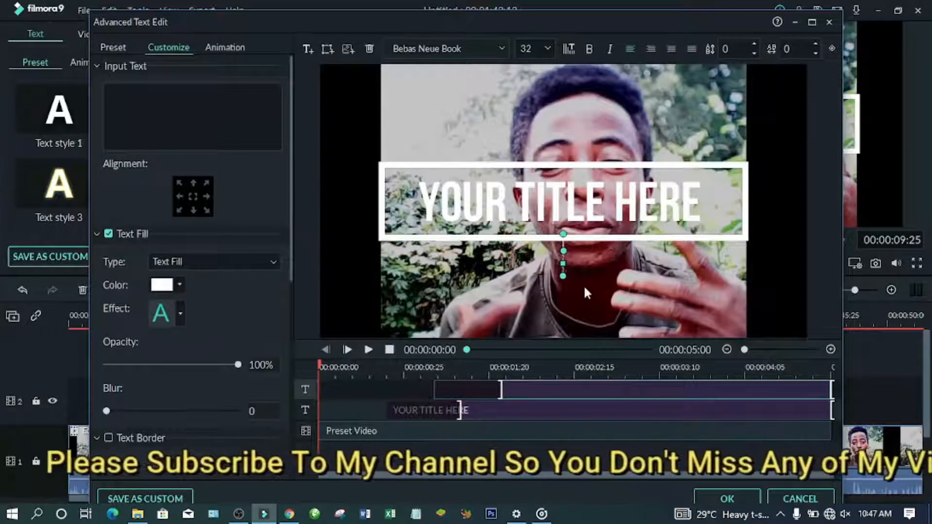
{"action": "left_click", "coordinate": [528, 410]}
{"action": "left_click", "coordinate": [189, 92]}
{"action": "left_click_drag", "start_coordinate": [189, 92], "coordinate": [106, 91]}
{"action": "left_click", "coordinate": [189, 92]}
{"action": "type", "text": "WE"}
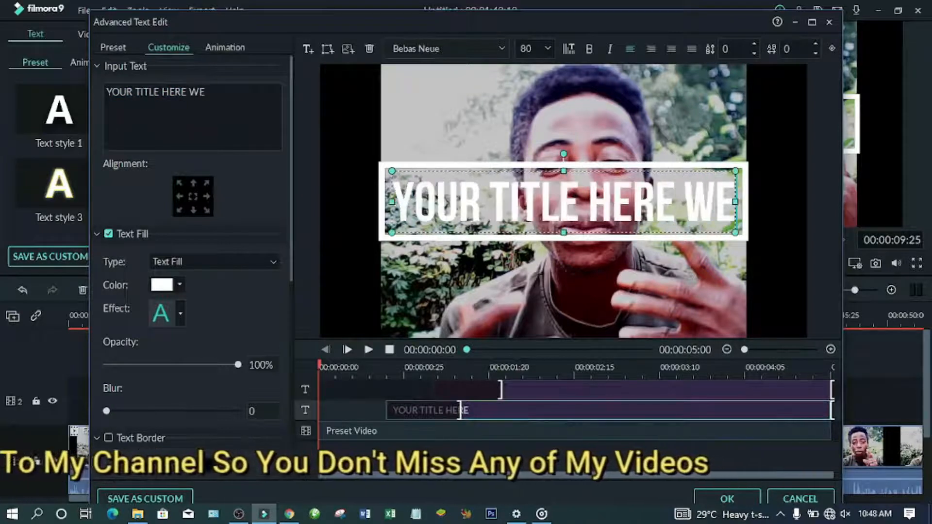
{"action": "type", "text": "LCOME"}
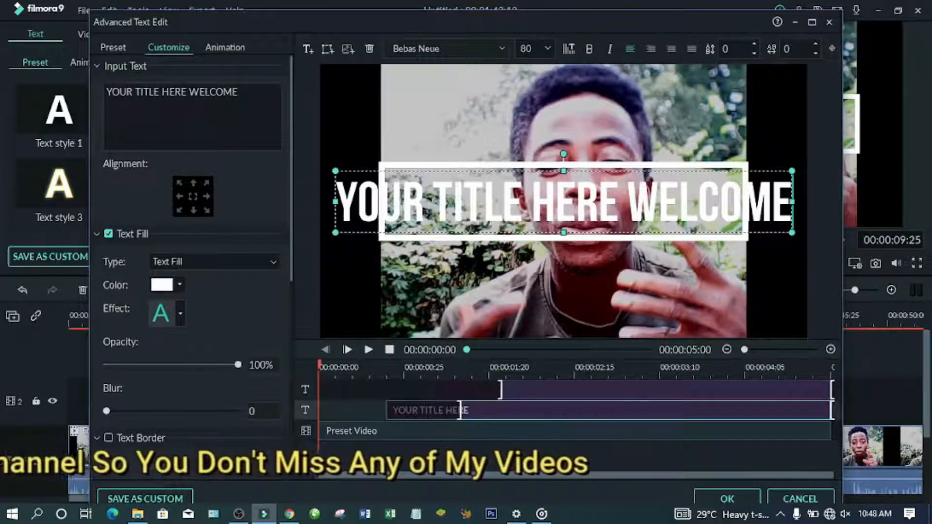
{"action": "left_click_drag", "start_coordinate": [188, 92], "coordinate": [80, 92]}
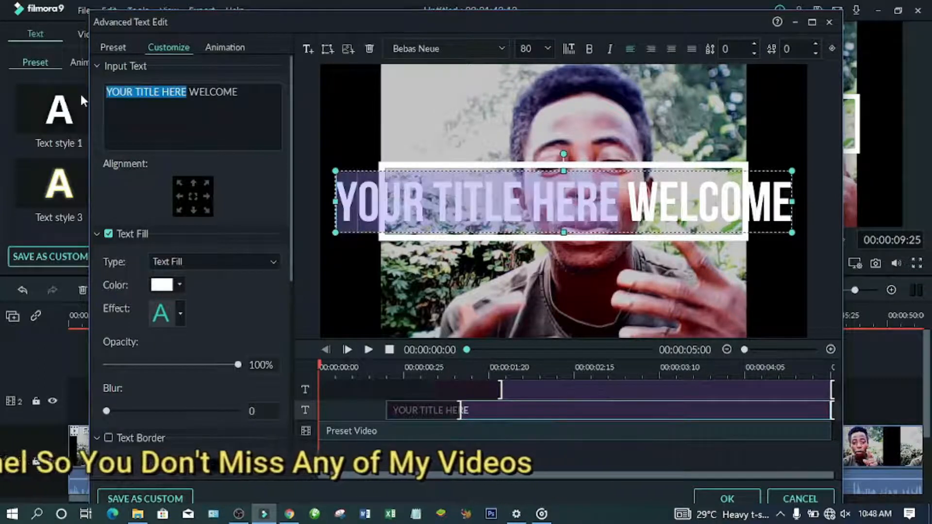
{"action": "key", "text": "BackSpace"}
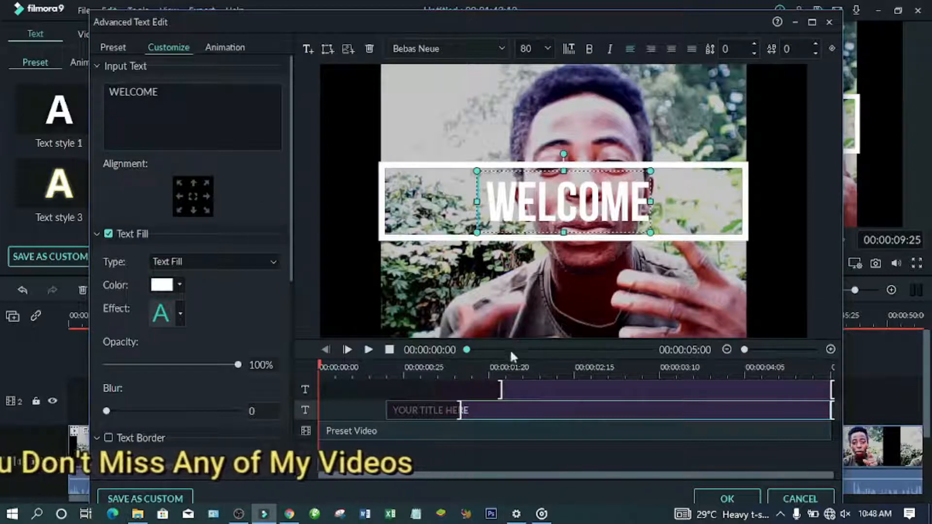
- Enter HERE IS MY FIRST TITLE as the text of the empty subtitle line below WELCOME
{"action": "left_click", "coordinate": [517, 391]}
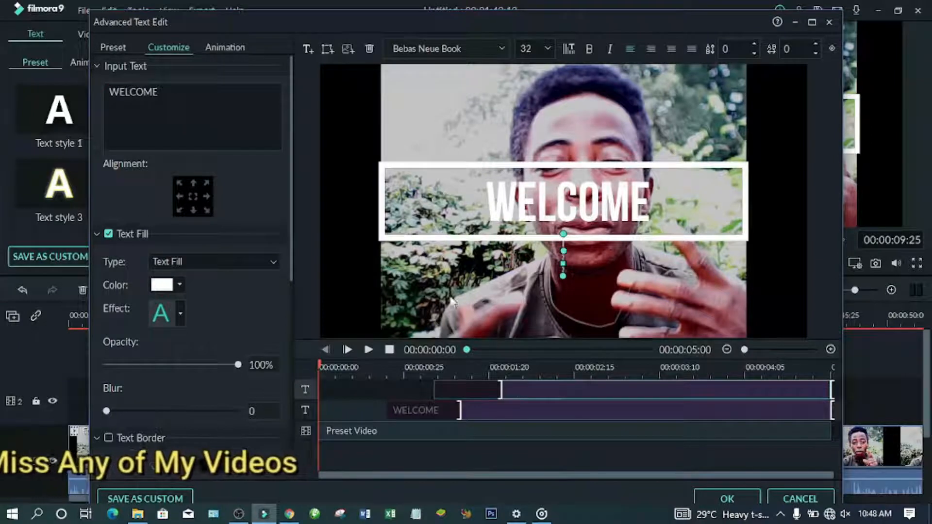
{"action": "left_click", "coordinate": [514, 390]}
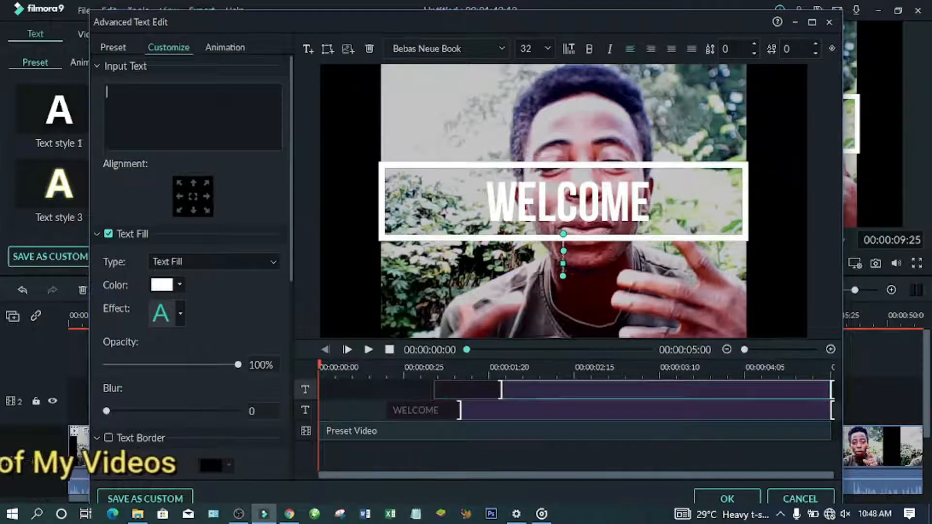
{"action": "type", "text": "HERE"}
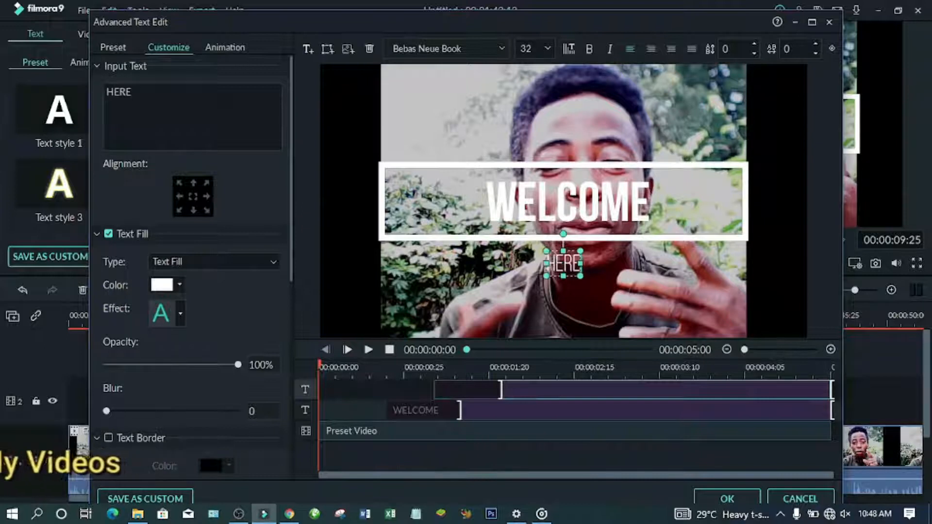
{"action": "type", "text": " IS MY FI"}
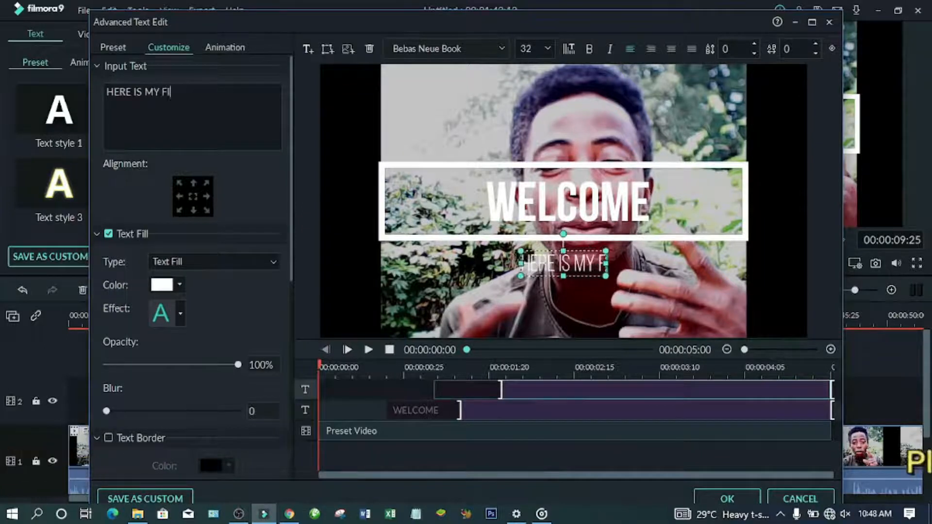
{"action": "type", "text": "RST TITLE"}
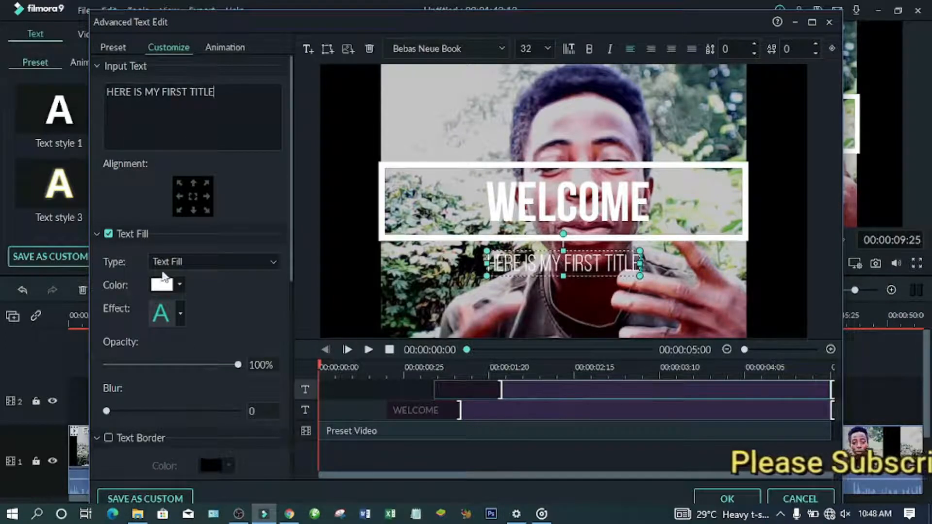
- Try black, dark red and pale yellow as the fill colour of the HERE IS MY FIRST TITLE line
{"action": "left_click", "coordinate": [175, 285]}
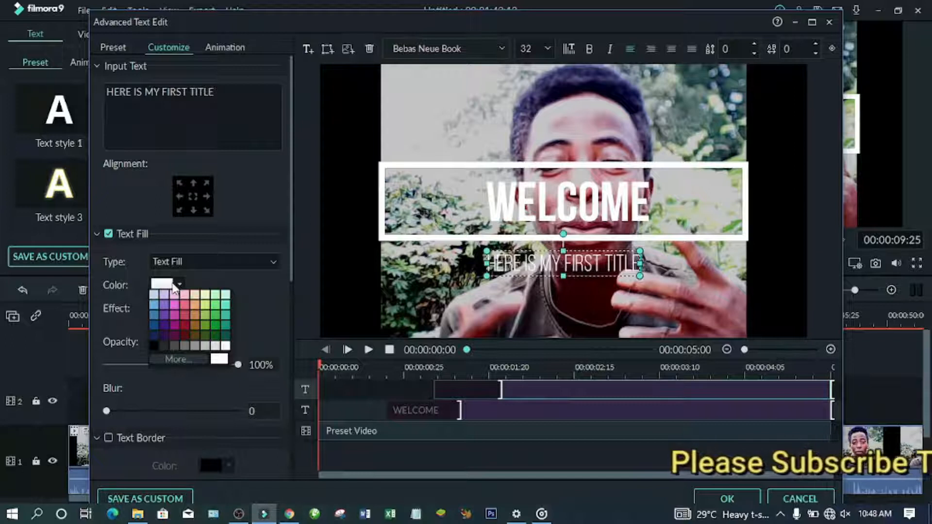
{"action": "left_click", "coordinate": [155, 342]}
{"action": "left_click", "coordinate": [176, 285]}
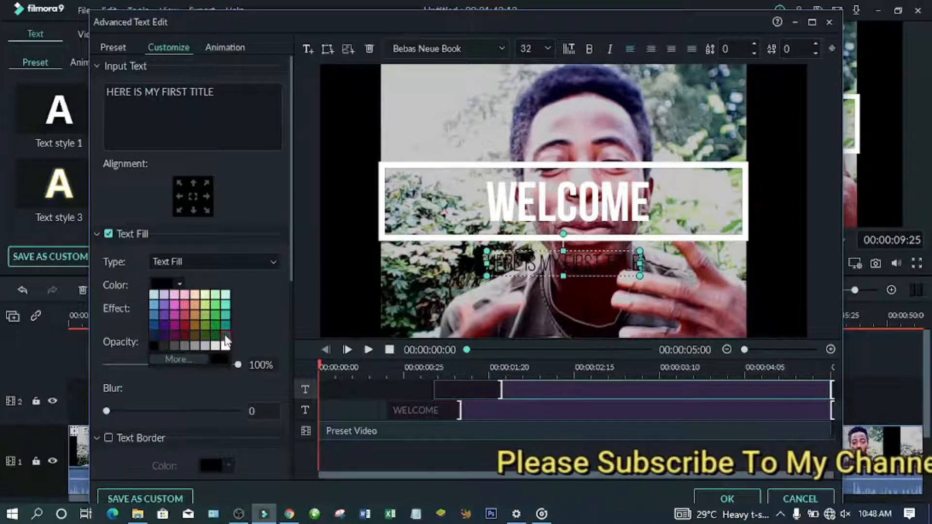
{"action": "left_click", "coordinate": [182, 333]}
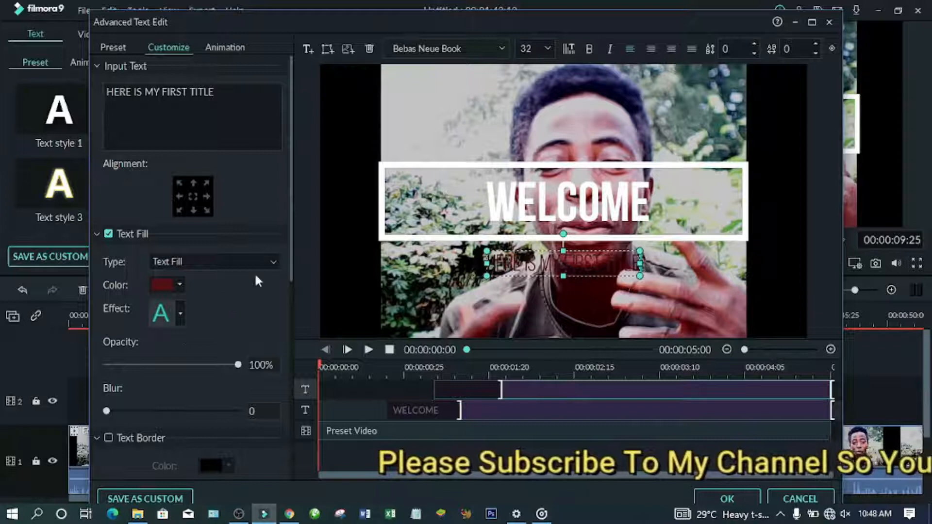
{"action": "left_click_drag", "start_coordinate": [288, 261], "coordinate": [288, 279]}
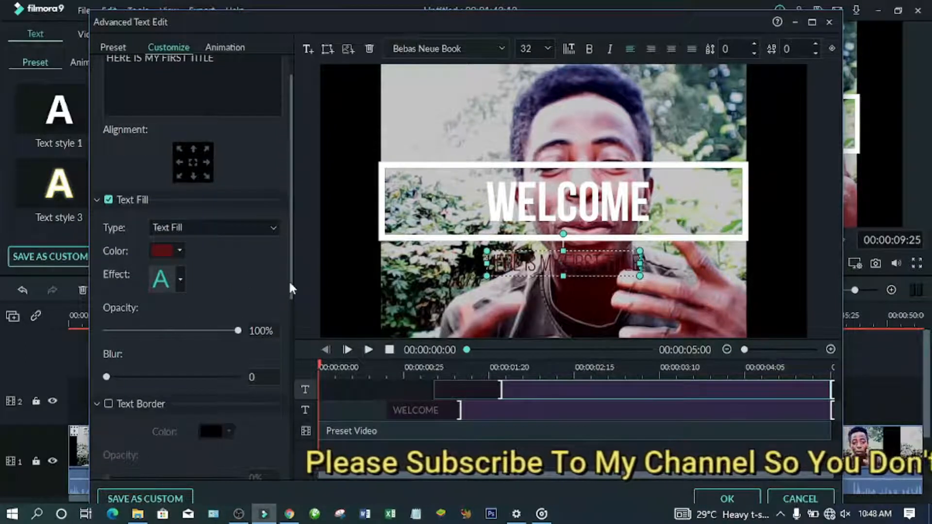
{"action": "left_click", "coordinate": [174, 250]}
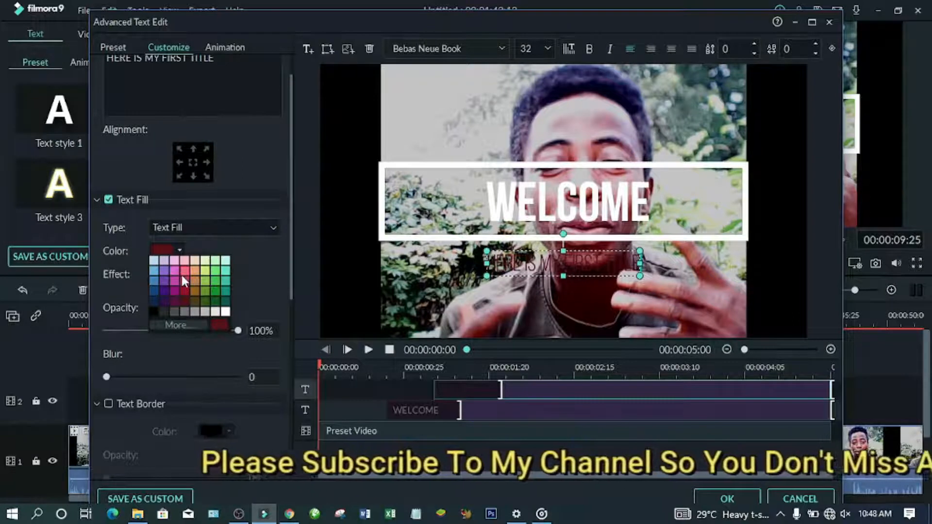
{"action": "left_click", "coordinate": [203, 263]}
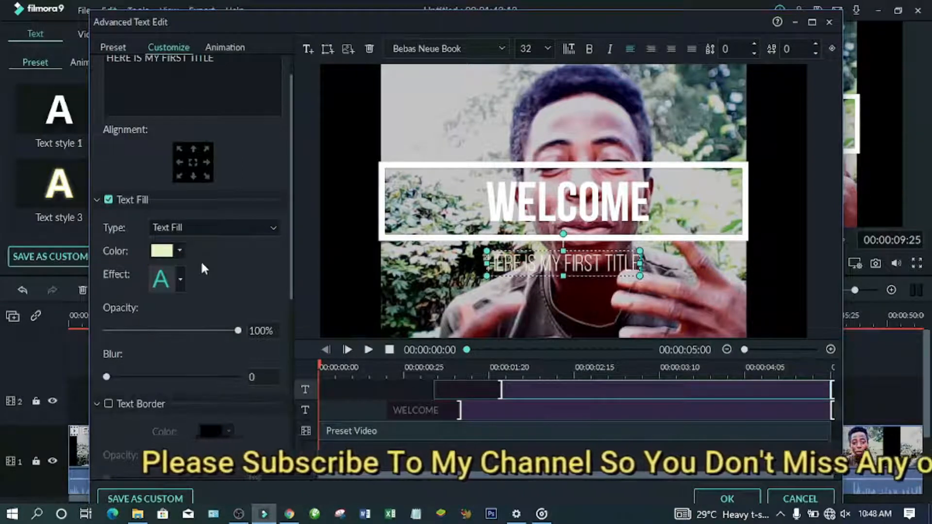
- Set the text fill colour of the HERE IS MY FIRST TITLE line to dark blue
{"action": "left_click", "coordinate": [180, 250]}
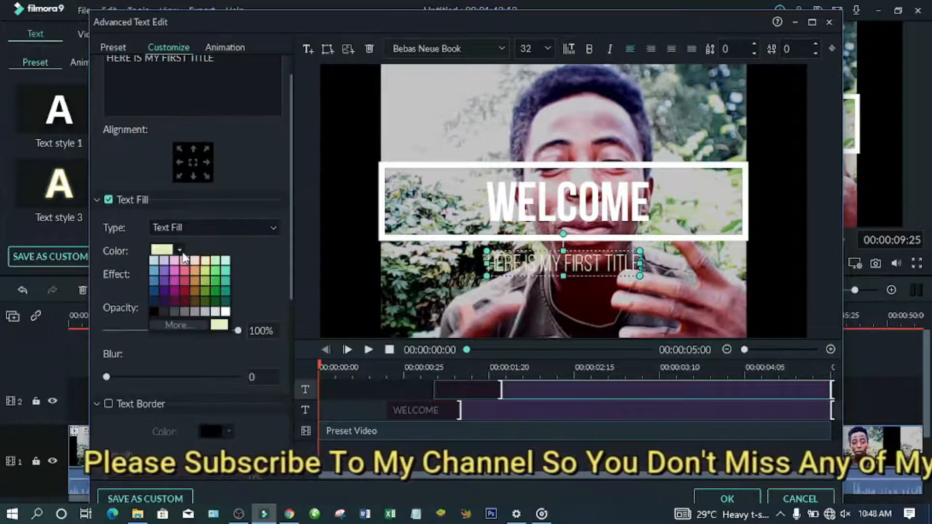
{"action": "left_click", "coordinate": [153, 290]}
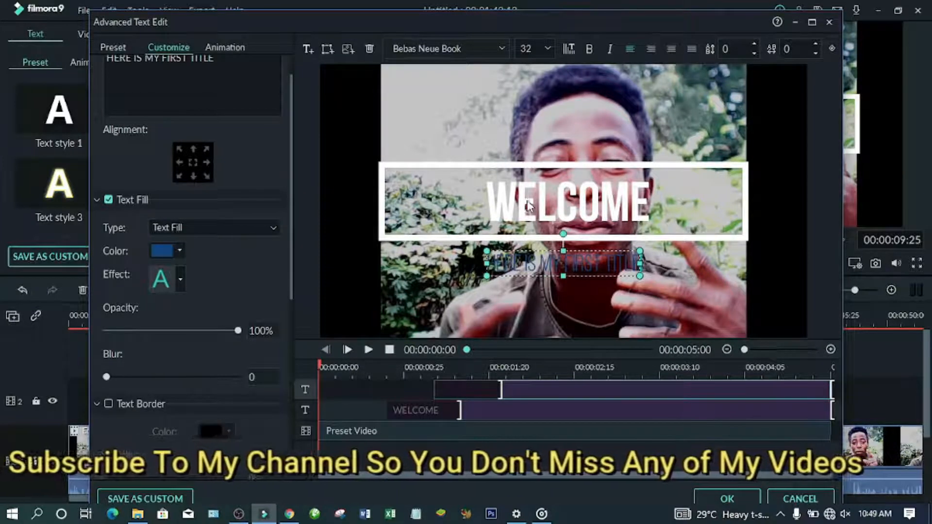
- Set the WELCOME text's fill colour to black and apply the title changes
{"action": "left_click", "coordinate": [551, 409]}
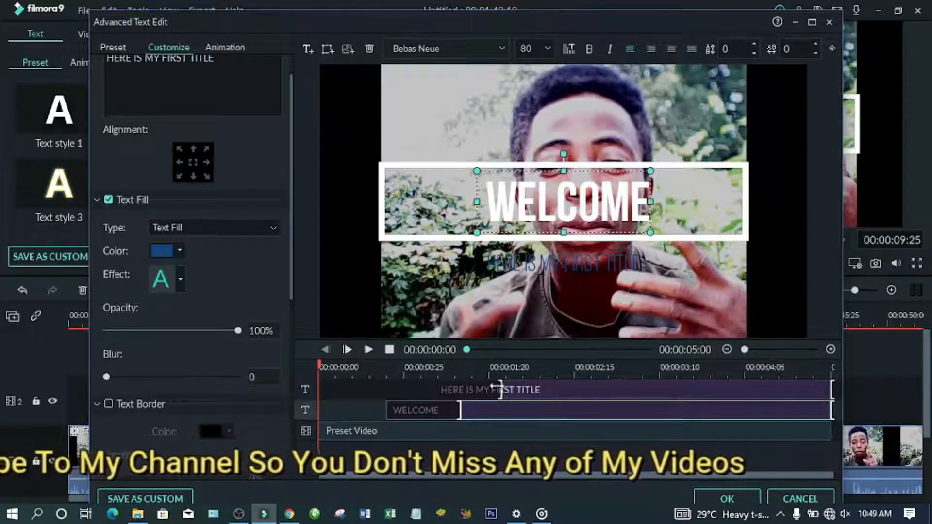
{"action": "left_click", "coordinate": [528, 388]}
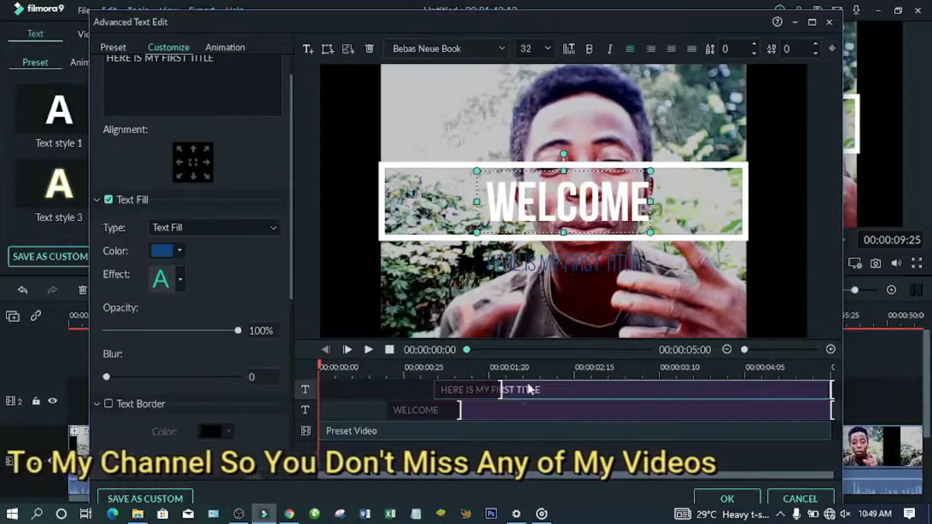
{"action": "left_click", "coordinate": [490, 404]}
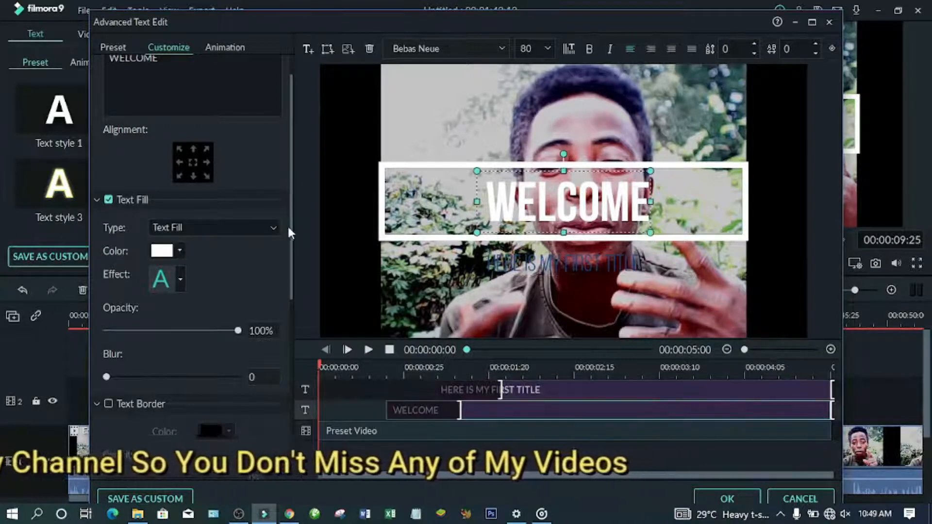
{"action": "left_click", "coordinate": [181, 250]}
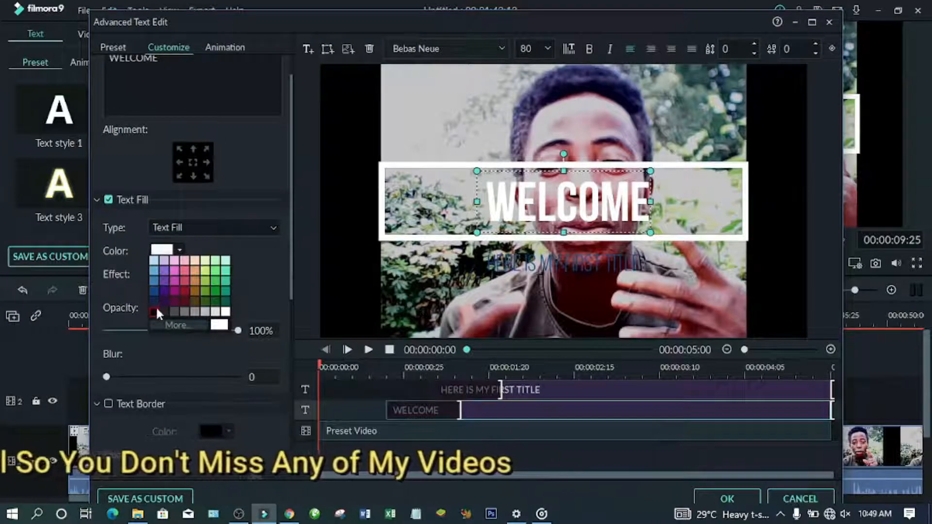
{"action": "left_click", "coordinate": [155, 308]}
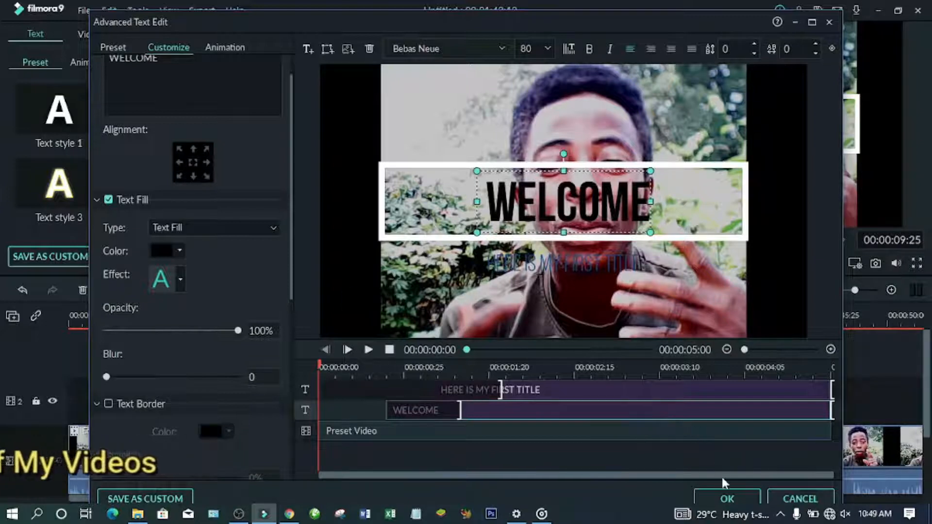
{"action": "left_click", "coordinate": [727, 498]}
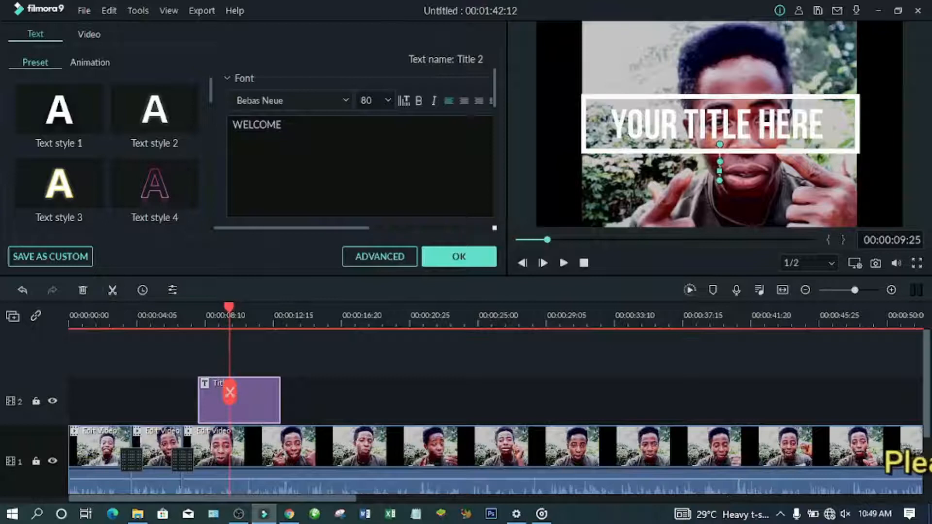
{"action": "left_click", "coordinate": [460, 256]}
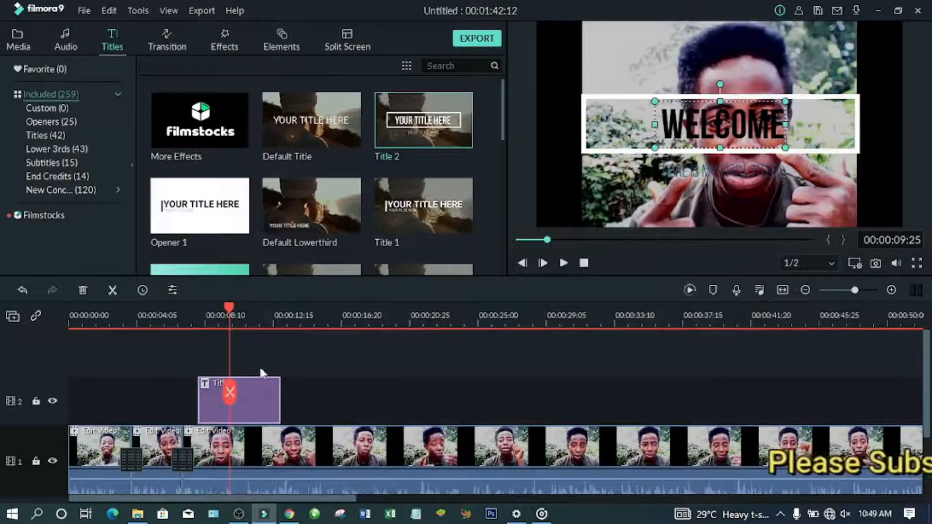
- Move the white title frame, WELCOME and HERE IS MY FIRST TITLE lower in the picture, with the subtitle line directly below the frame
{"action": "double_click", "coordinate": [237, 406]}
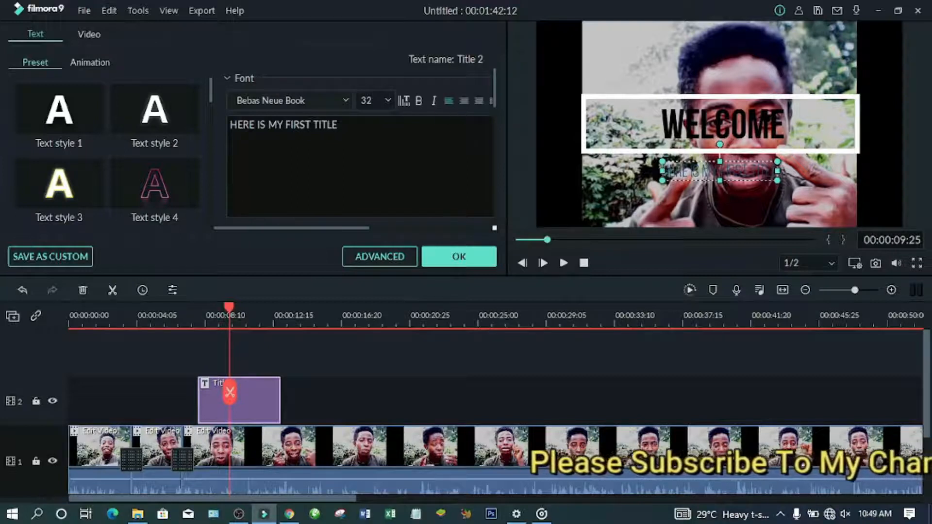
{"action": "left_click", "coordinate": [459, 257]}
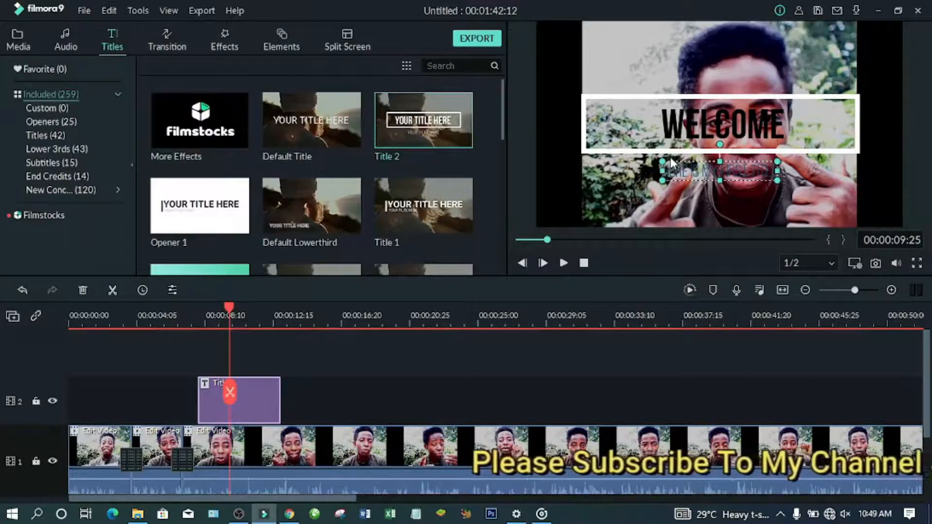
{"action": "left_click_drag", "start_coordinate": [652, 150], "coordinate": [656, 212]}
{"action": "left_click_drag", "start_coordinate": [682, 128], "coordinate": [685, 199]}
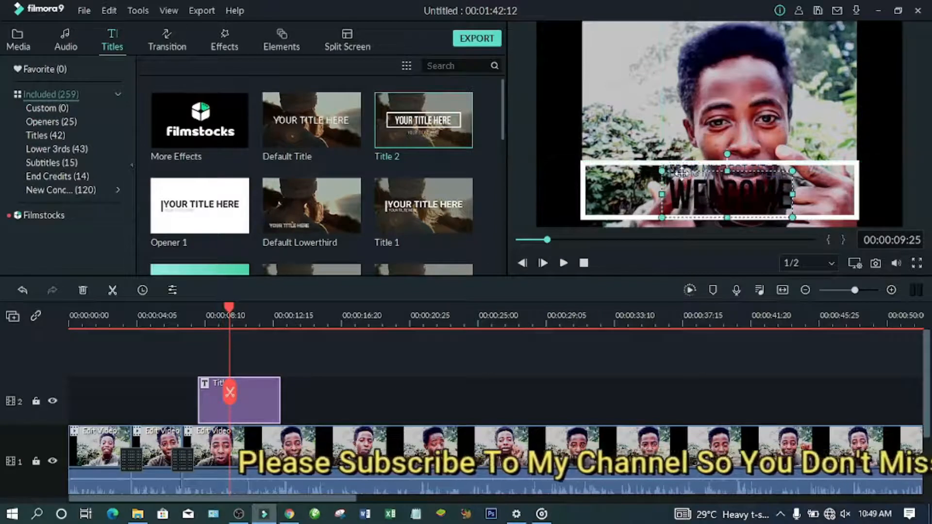
{"action": "left_click", "coordinate": [682, 173]}
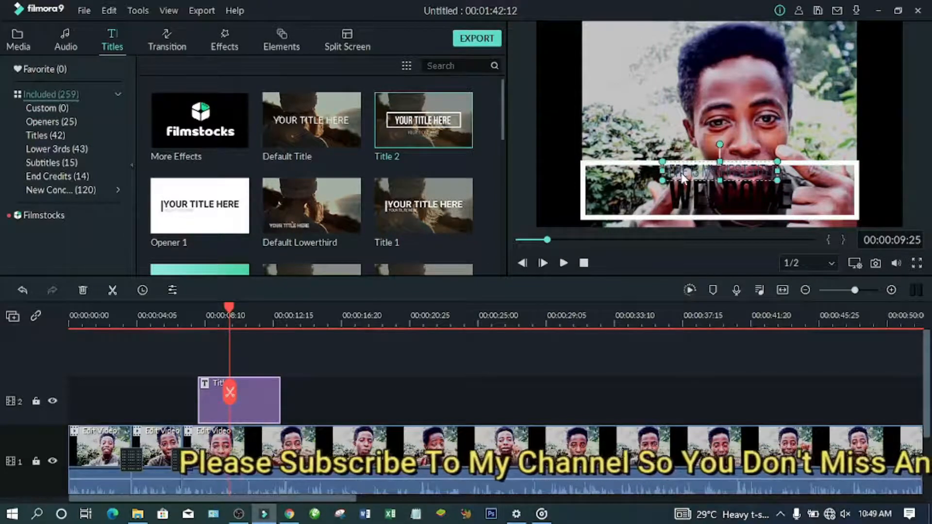
{"action": "left_click_drag", "start_coordinate": [646, 194], "coordinate": [644, 152]}
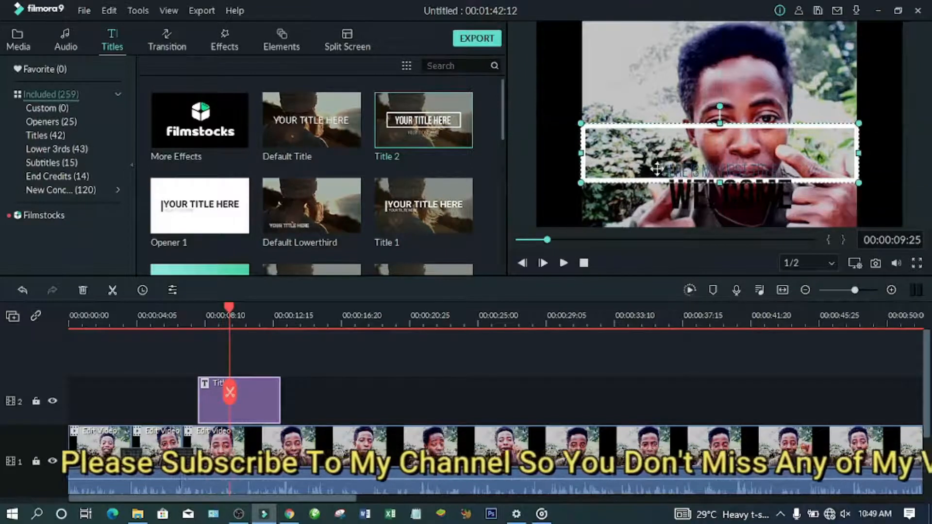
{"action": "mouse_move", "coordinate": [683, 197]}
{"action": "left_mouse_down"}
{"action": "mouse_move", "coordinate": [678, 152]}
{"action": "mouse_move", "coordinate": [687, 195]}
{"action": "left_mouse_up"}
{"action": "left_click", "coordinate": [687, 179]}
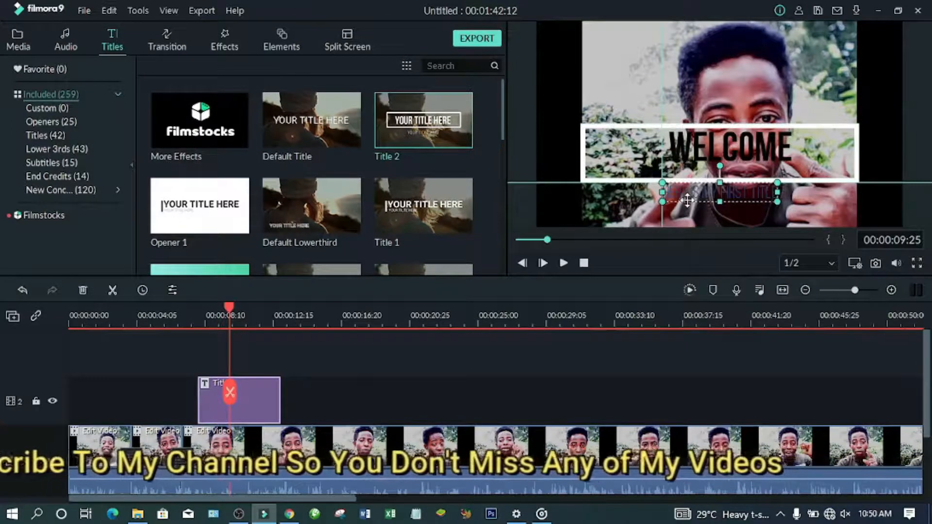
{"action": "left_click_drag", "start_coordinate": [689, 207], "coordinate": [689, 196]}
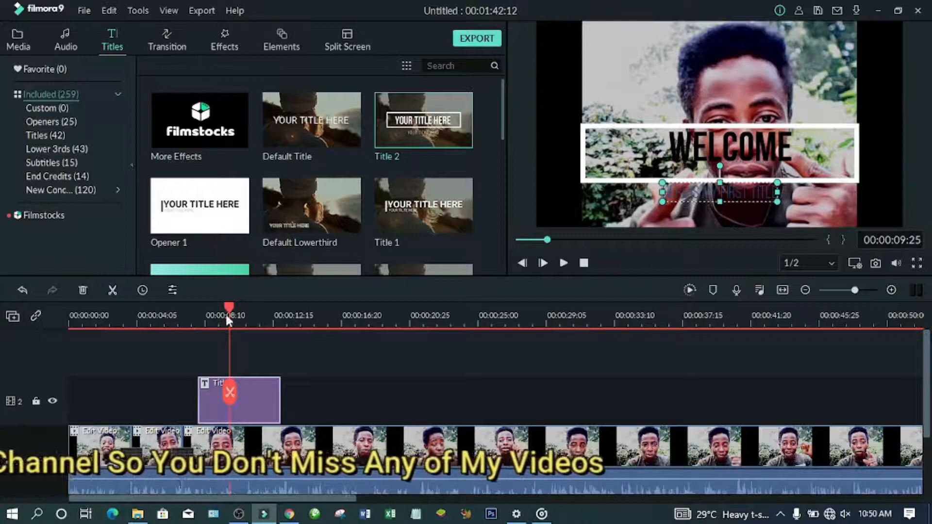
- Play back the section around the title from about 00:00:05:11 to check its new position
{"action": "left_click_drag", "start_coordinate": [226, 317], "coordinate": [188, 318]}
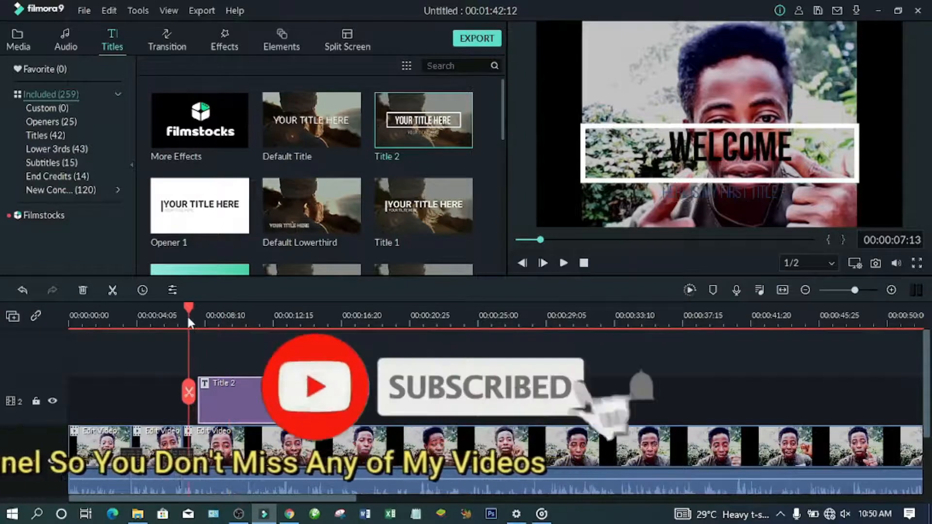
{"action": "left_click_drag", "start_coordinate": [188, 315], "coordinate": [156, 311]}
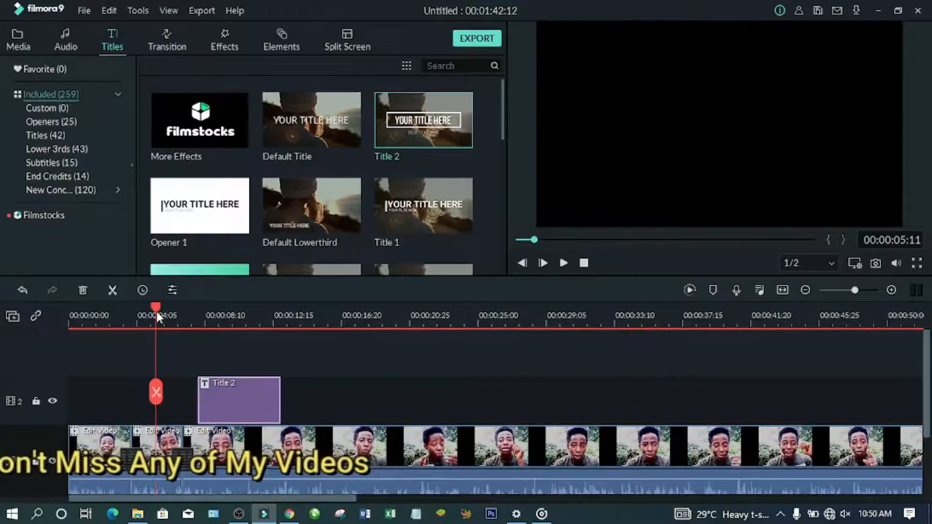
{"action": "key", "text": "space"}
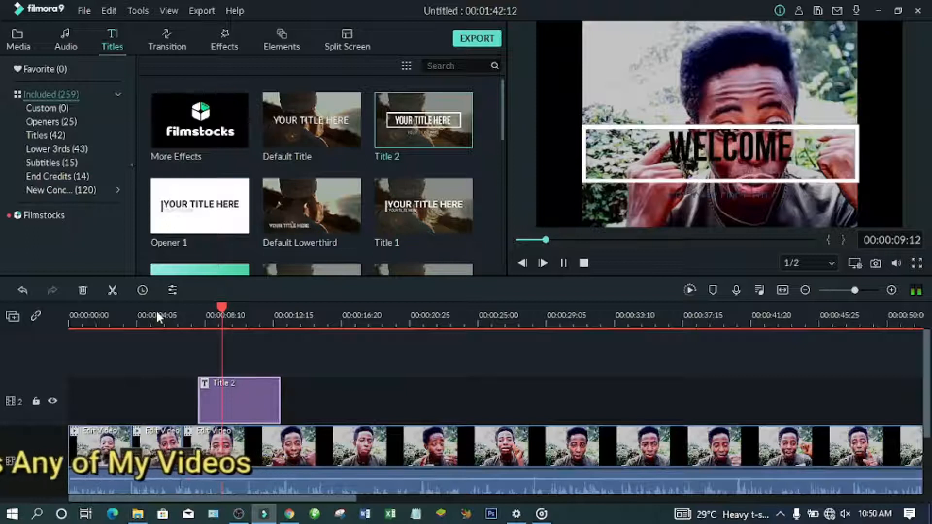
{"action": "key", "text": "space"}
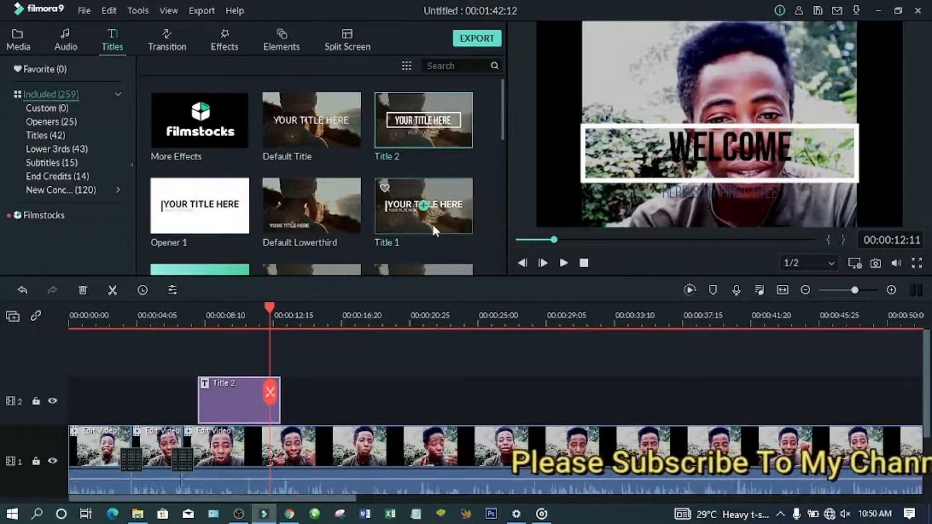
- Apply the Type Writer animation to the HERE IS MY FIRST TITLE line of the title clip
{"action": "double_click", "coordinate": [226, 391]}
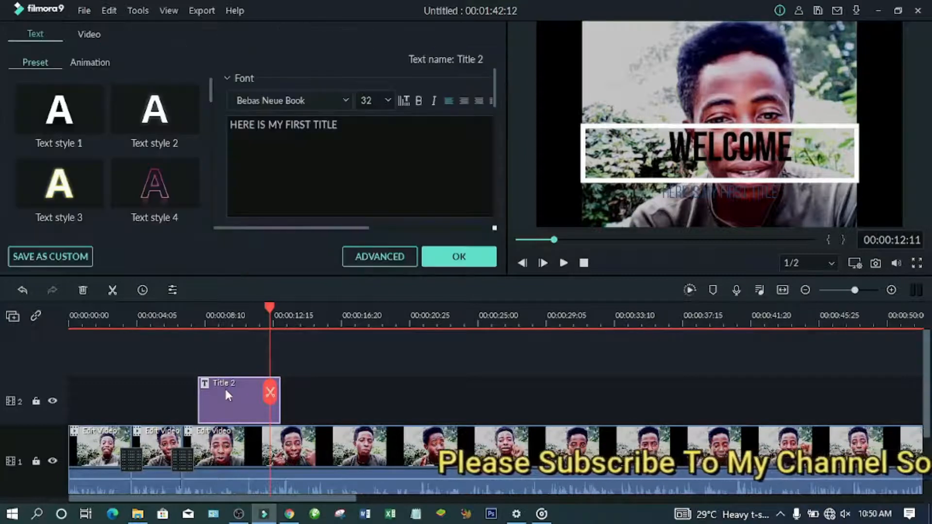
{"action": "left_click", "coordinate": [86, 62]}
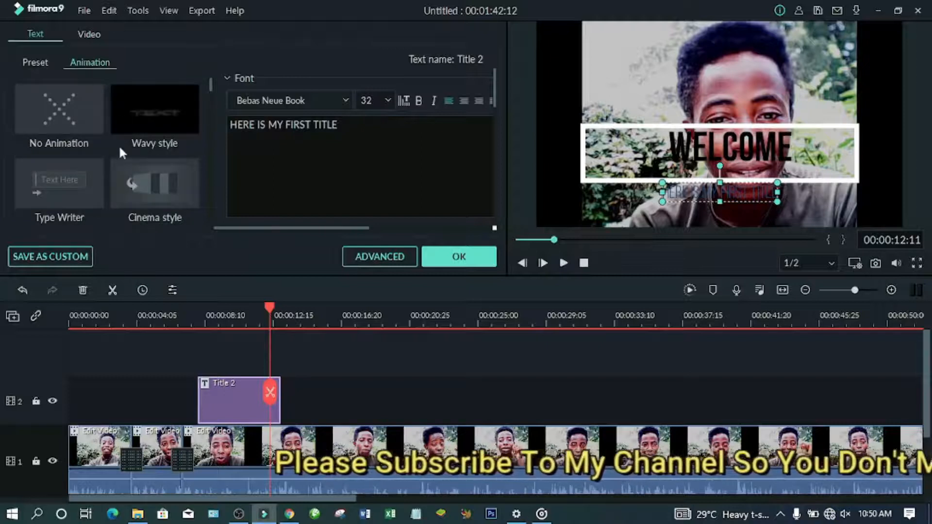
{"action": "double_click", "coordinate": [61, 183]}
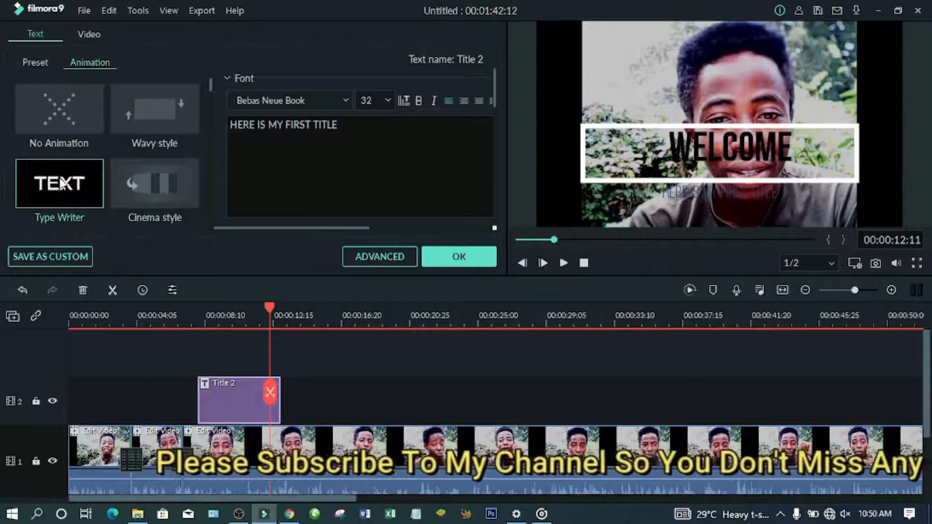
- Compare the Type Writer, Cinema style and Wavy style animations on the WELCOME text and apply Cinema style
{"action": "left_click", "coordinate": [686, 160]}
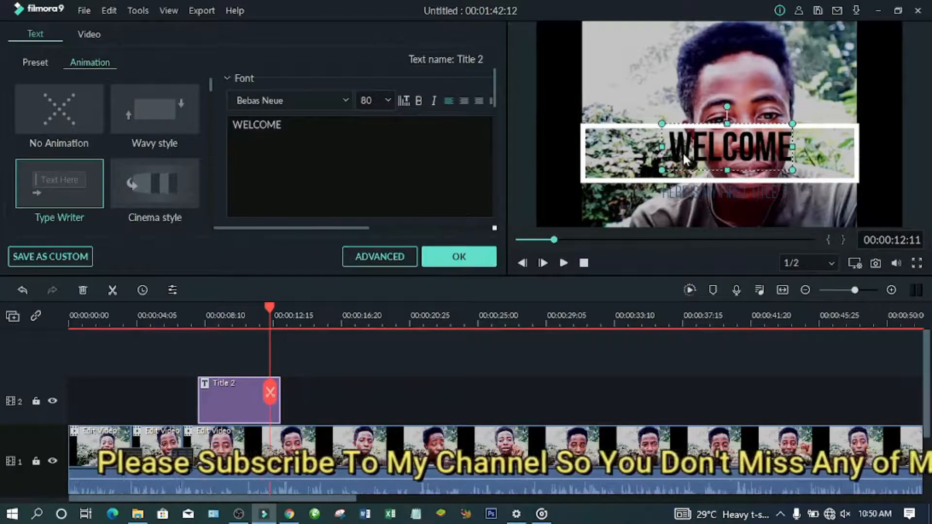
{"action": "left_click", "coordinate": [57, 179]}
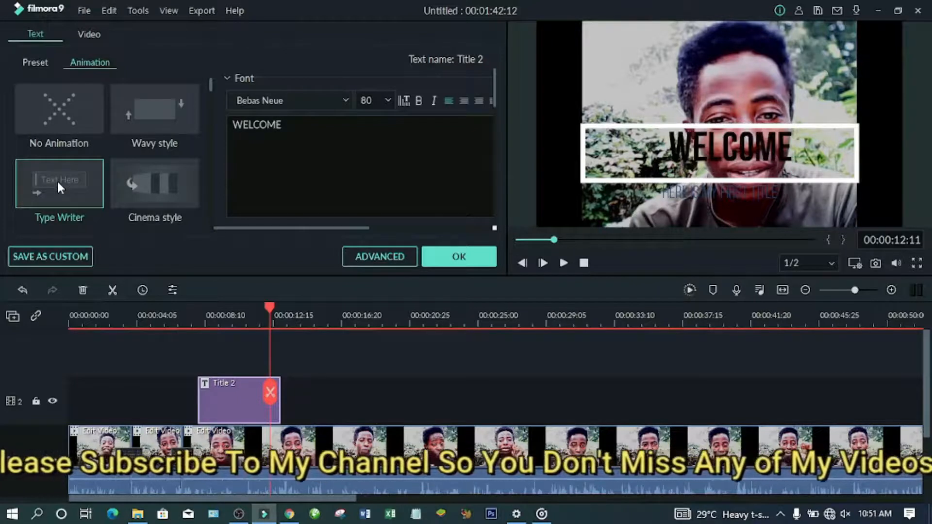
{"action": "left_click", "coordinate": [167, 189]}
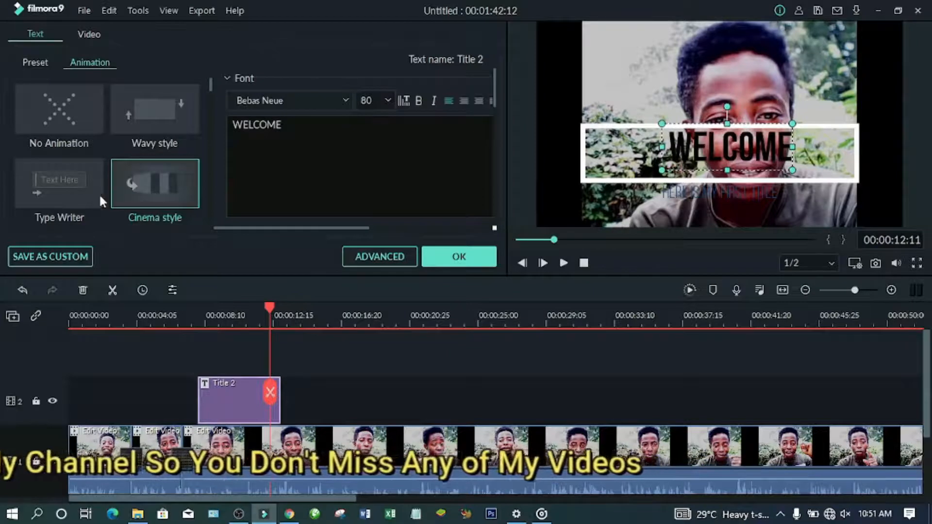
{"action": "left_click", "coordinate": [73, 185]}
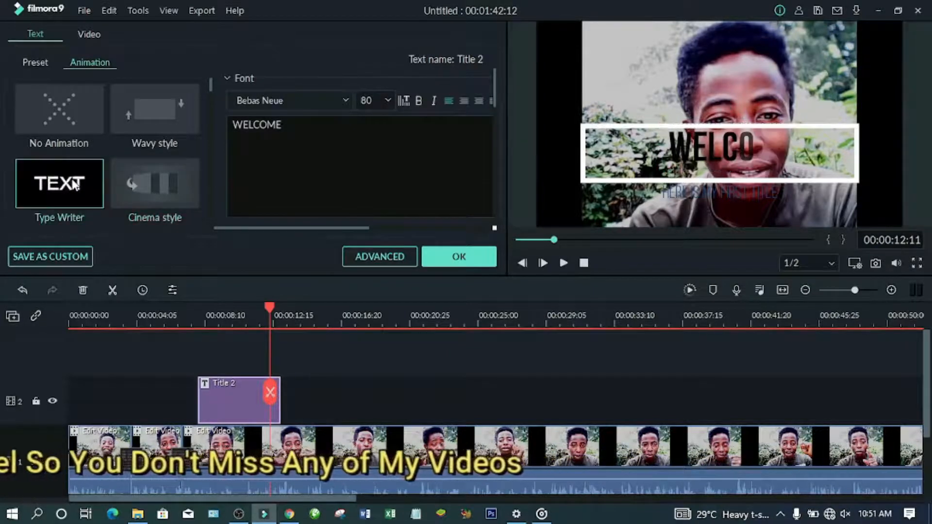
{"action": "left_click", "coordinate": [163, 184]}
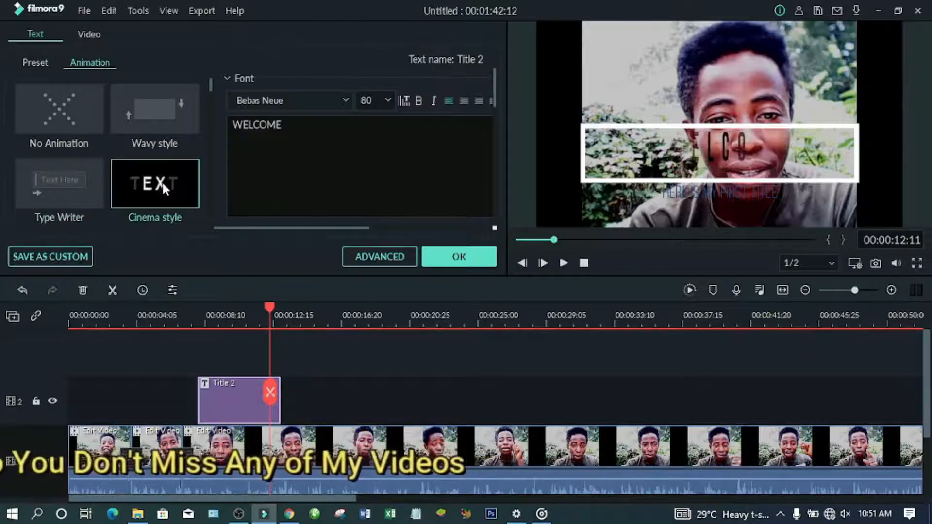
{"action": "left_click", "coordinate": [153, 118]}
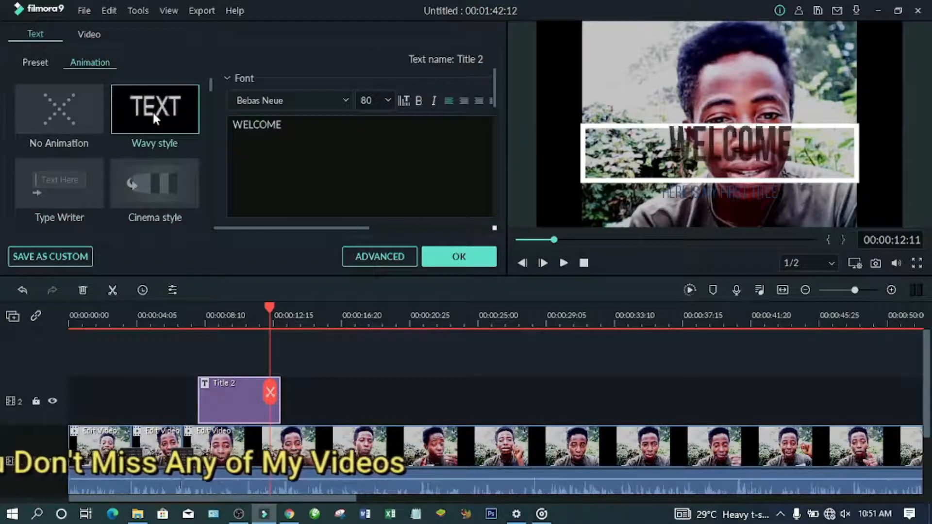
{"action": "left_click", "coordinate": [159, 185]}
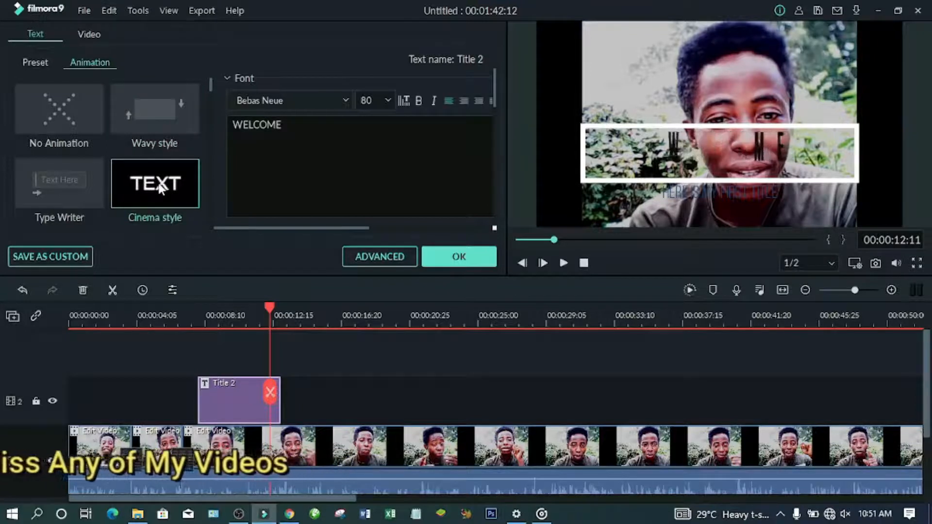
{"action": "left_click", "coordinate": [443, 258]}
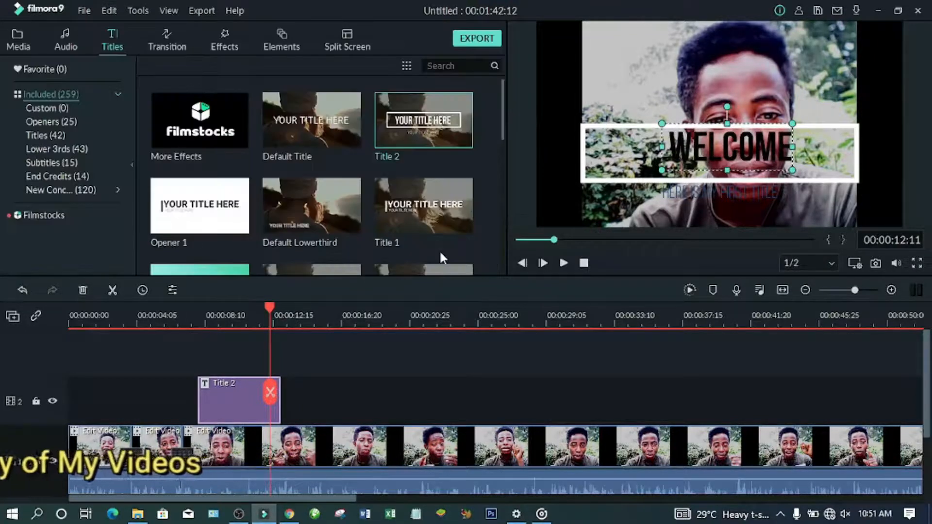
- Play back the title section from shortly before the title clip to review the text animations
{"action": "left_click", "coordinate": [169, 324]}
{"action": "key", "text": "space"}
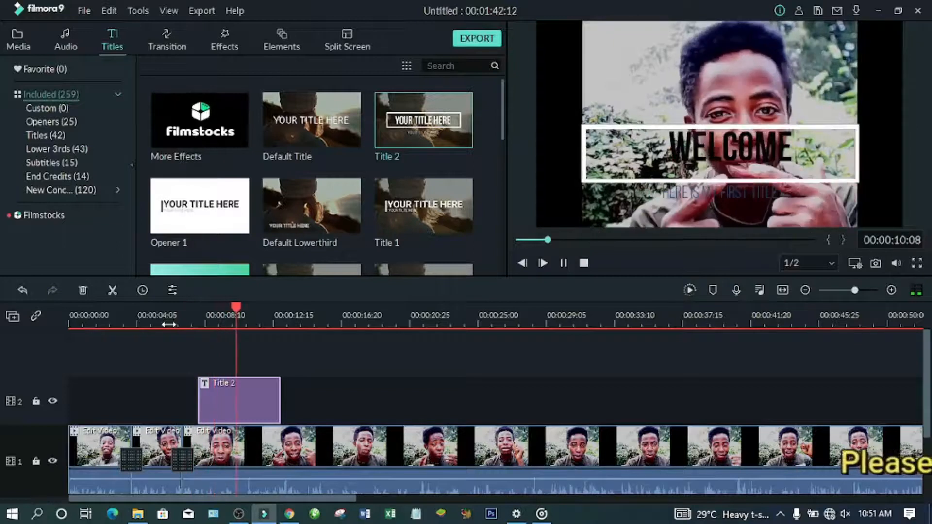
{"action": "key", "text": "space"}
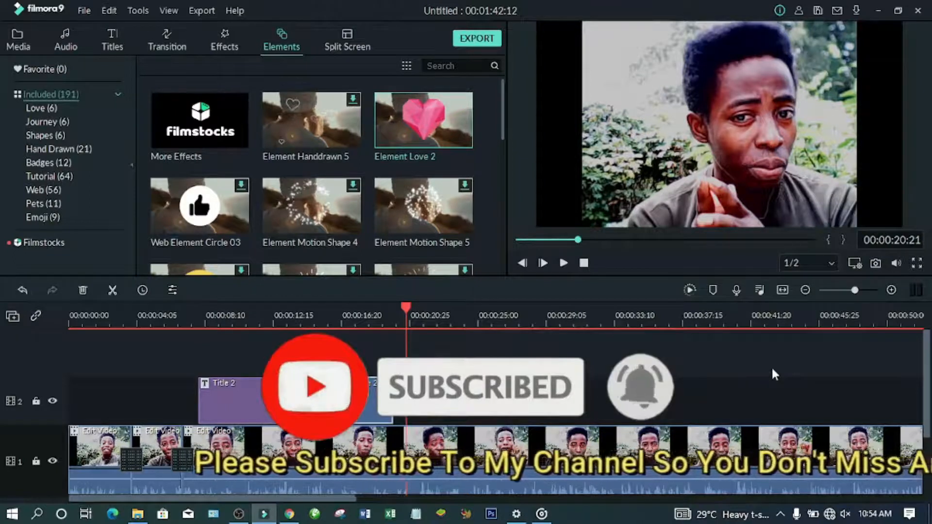
- Import the music file North Oakland Extasy - Squadda B.mp3 from the Downloads folder into the project media
{"action": "left_click_drag", "start_coordinate": [927, 377], "coordinate": [919, 399]}
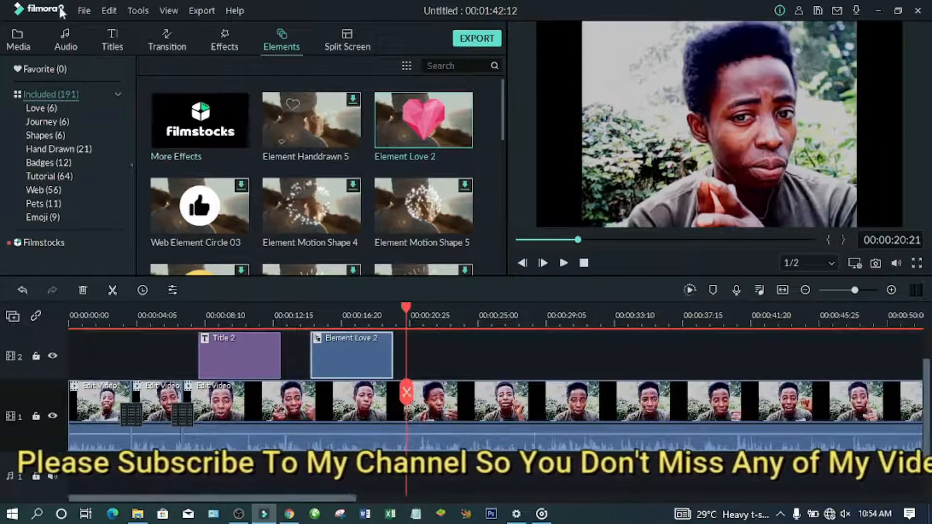
{"action": "left_click", "coordinate": [19, 33]}
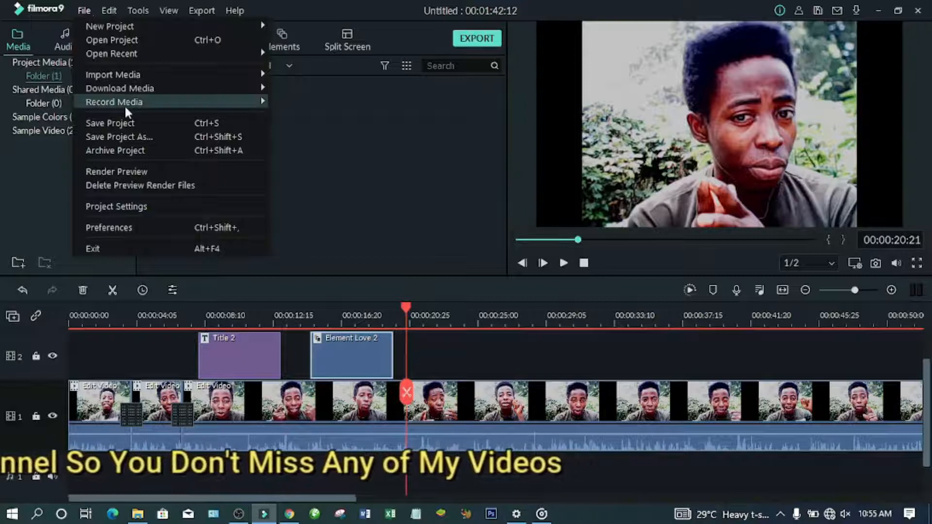
{"action": "mouse_move", "coordinate": [145, 73]}
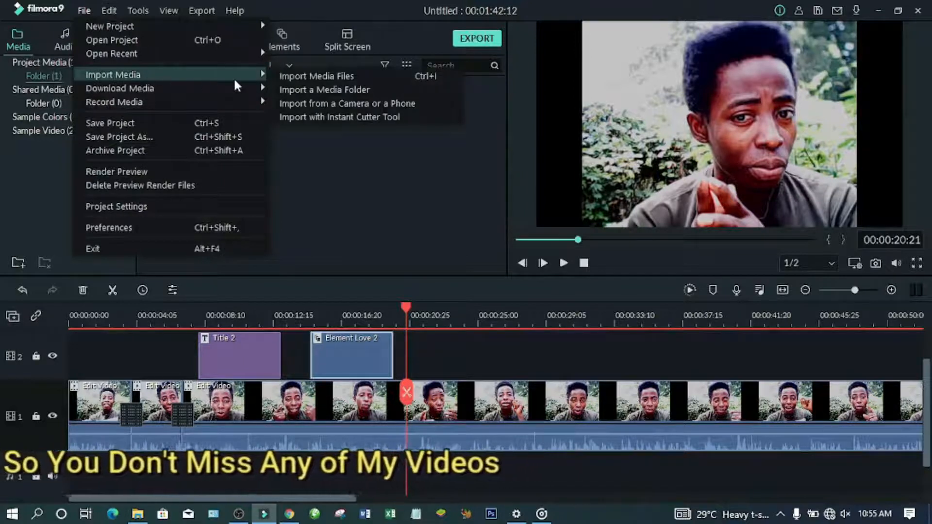
{"action": "left_click", "coordinate": [310, 81]}
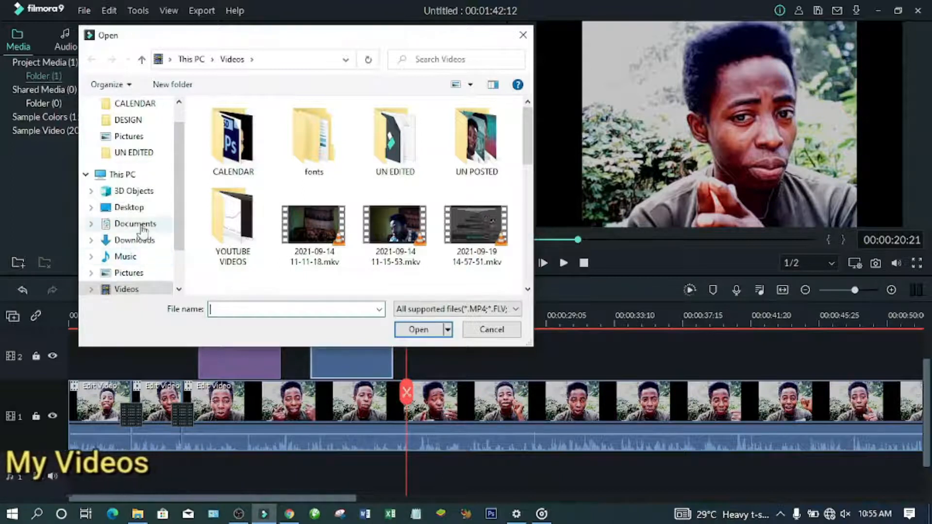
{"action": "left_click", "coordinate": [143, 245]}
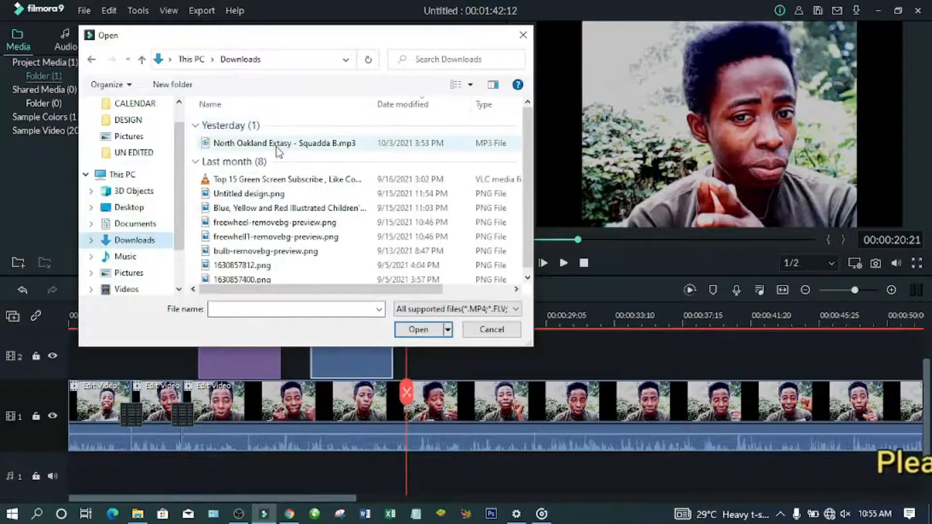
{"action": "left_click", "coordinate": [326, 145]}
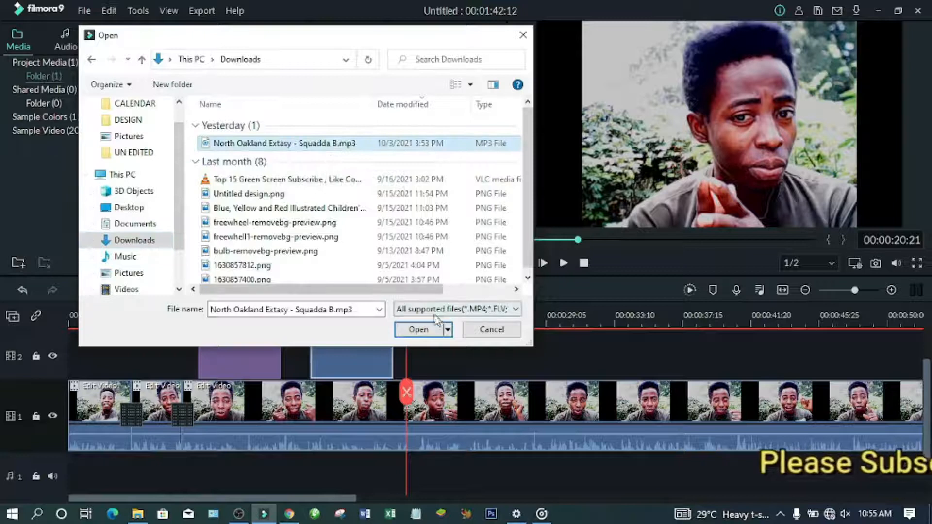
{"action": "left_click", "coordinate": [419, 330]}
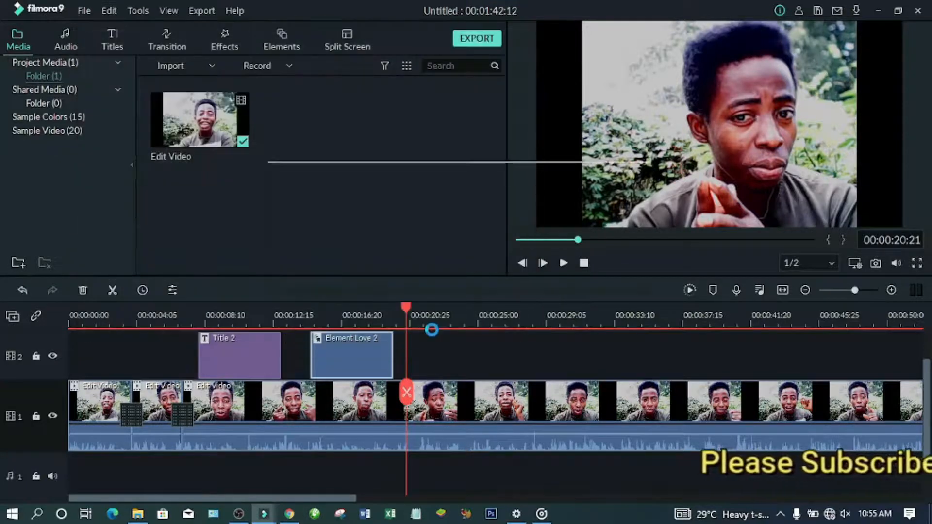
- Place the imported song on audio track 1 at the start of the timeline and play the video with it
{"action": "mouse_move", "coordinate": [341, 147]}
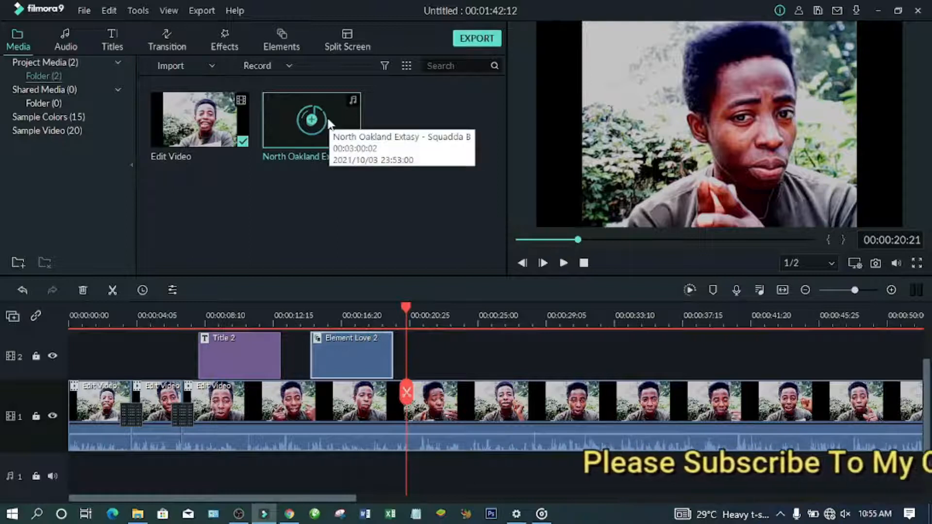
{"action": "left_click_drag", "start_coordinate": [331, 123], "coordinate": [65, 453]}
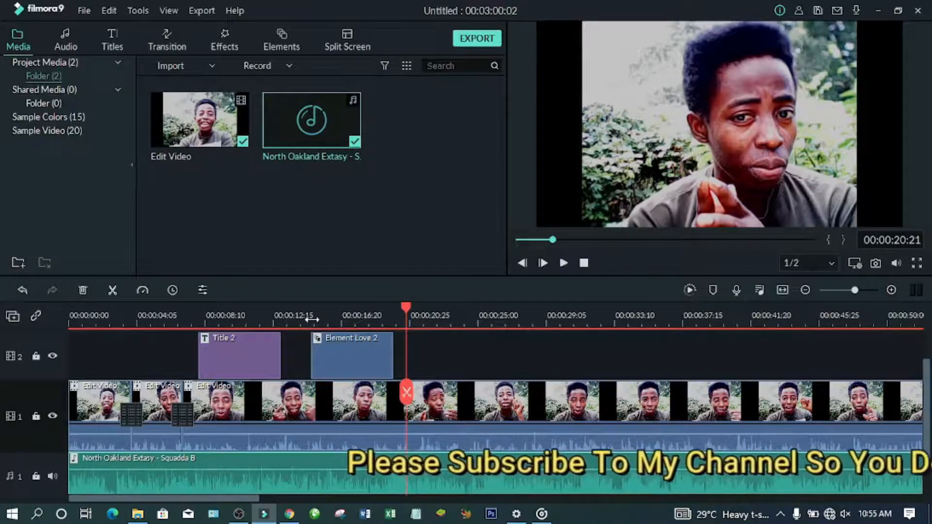
{"action": "left_click", "coordinate": [110, 318]}
{"action": "key", "text": "XF86AudioPlay"}
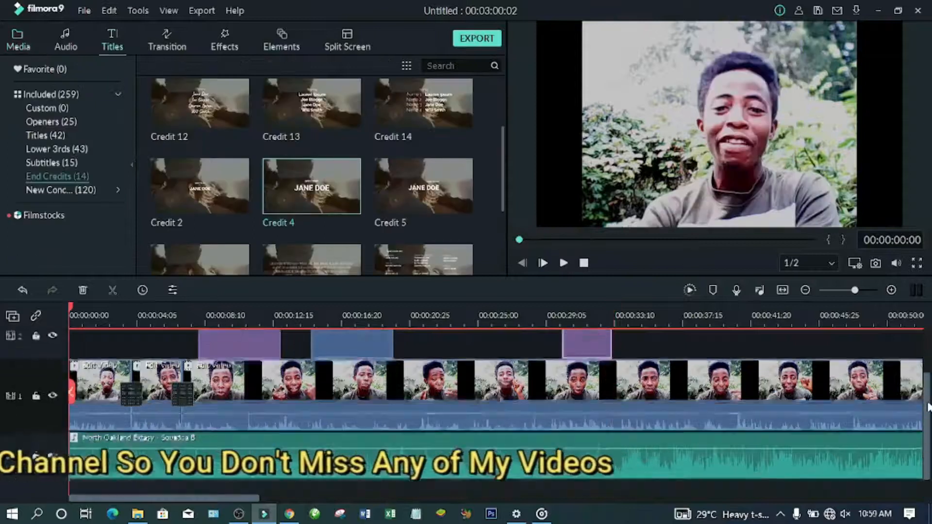
{"action": "scroll", "coordinate": [927, 382], "scroll_direction": "down", "scroll_amount": 3}
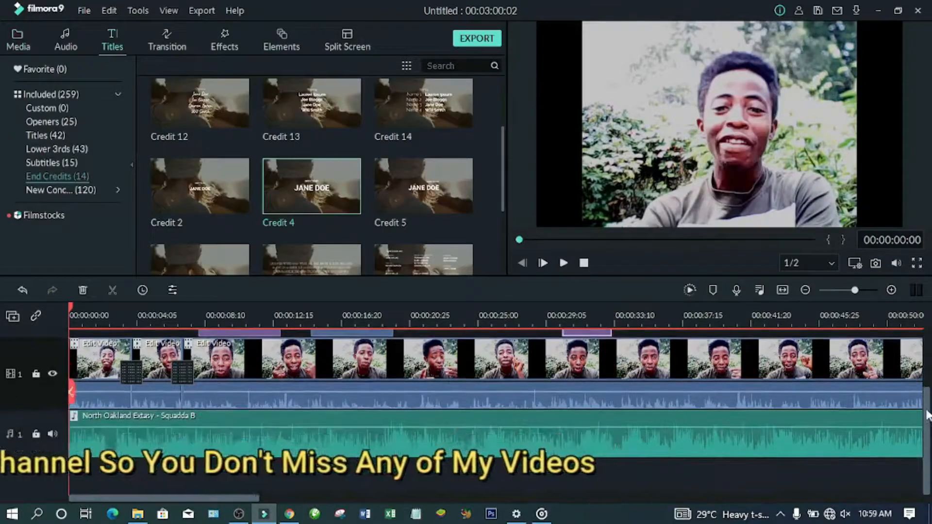
- Return to the upper timeline tracks and the project media, and open the export settings for the finished video
{"action": "scroll", "coordinate": [927, 382], "scroll_direction": "up", "scroll_amount": 3}
{"action": "left_click_drag", "start_coordinate": [925, 378], "coordinate": [926, 357]}
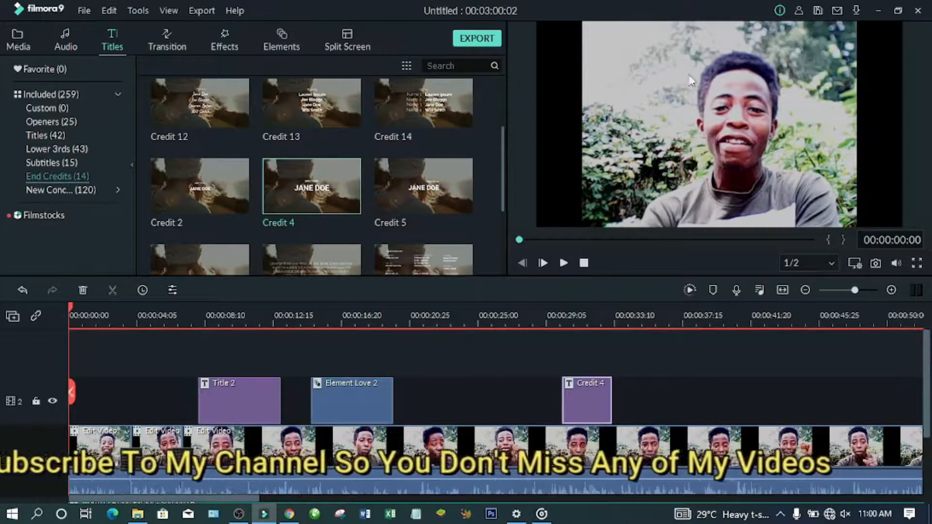
{"action": "left_click", "coordinate": [20, 49]}
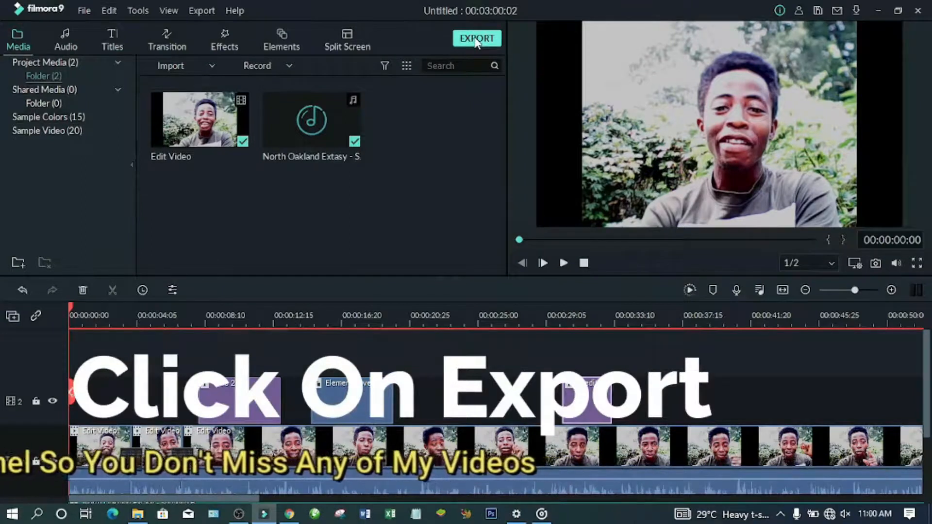
{"action": "left_click", "coordinate": [477, 39]}
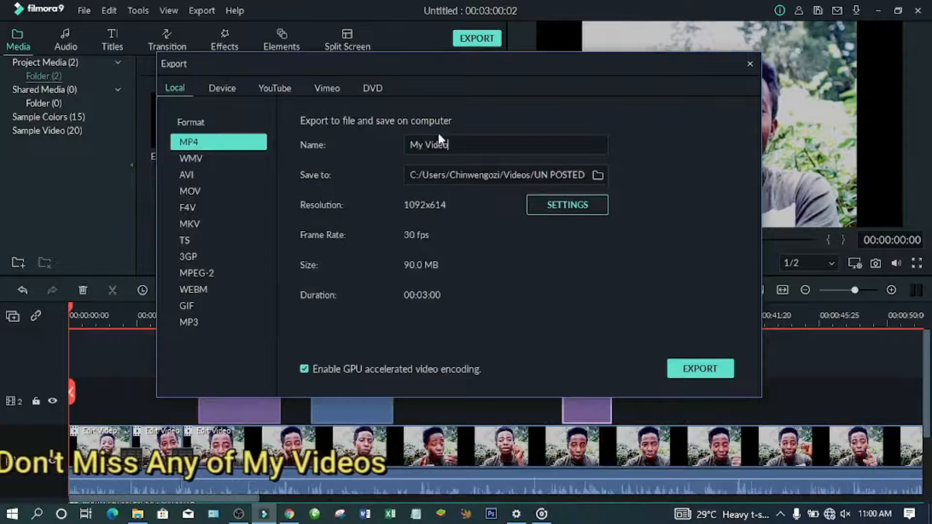
- Replace the default name of the exported video file with "how to edit video for youtube"
{"action": "key", "text": "ctrl+a"}
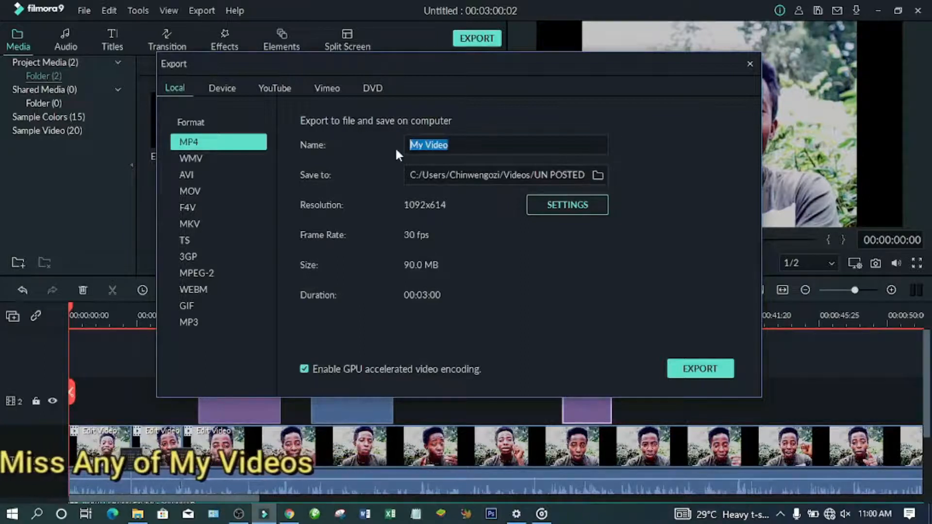
{"action": "type", "text": "howto vediti"}
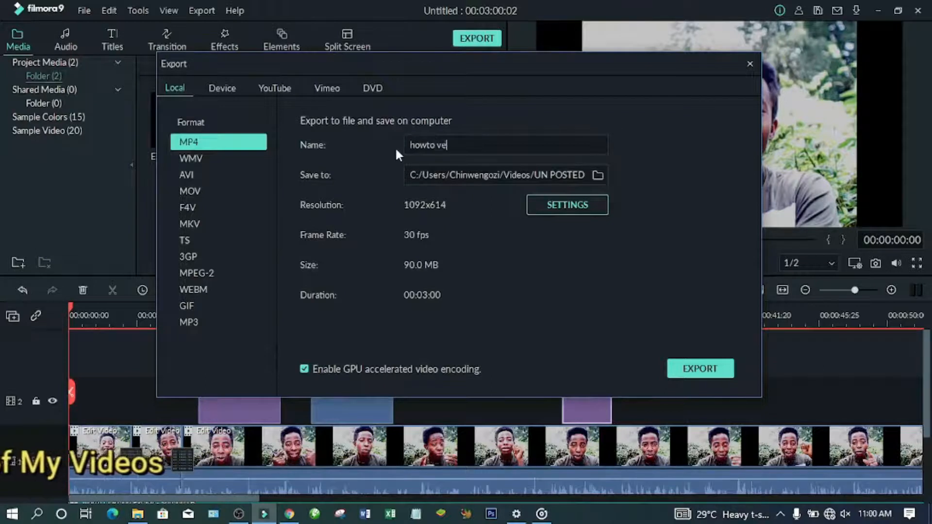
{"action": "key", "text": "BackSpace"}
{"action": "key", "text": "BackSpace"}
{"action": "key", "text": "BackSpace"}
{"action": "key", "text": "BackSpace"}
{"action": "key", "text": "BackSpace"}
{"action": "key", "text": "BackSpace"}
{"action": "key", "text": "BackSpace"}
{"action": "key", "text": "BackSpace"}
{"action": "key", "text": "BackSpace"}
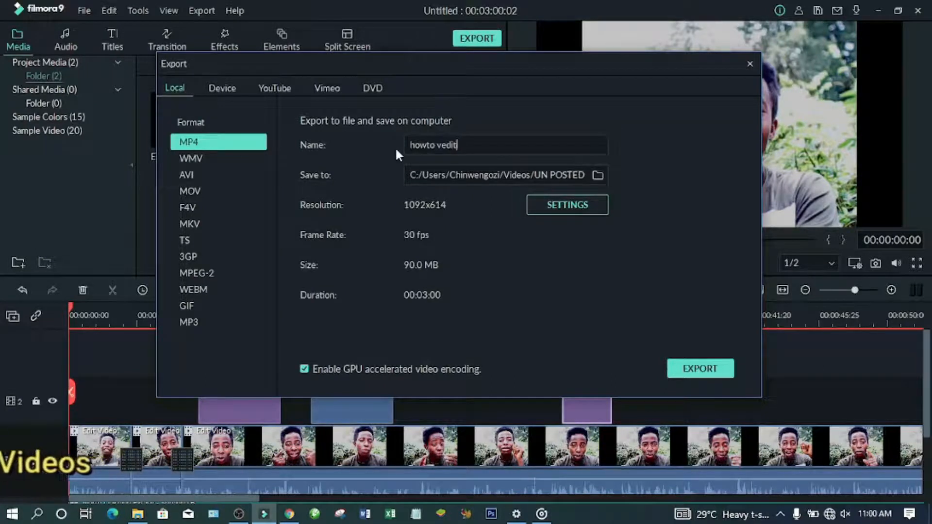
{"action": "type", "text": "to ed"}
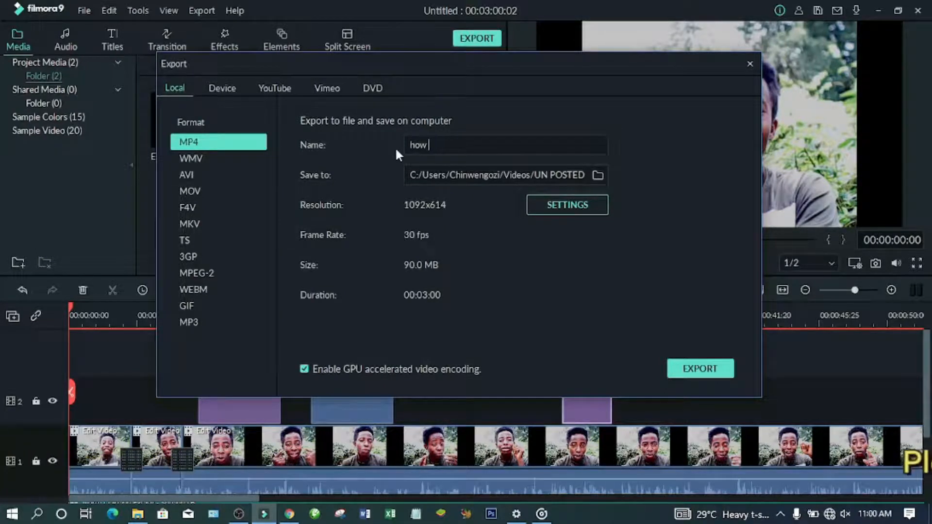
{"action": "type", "text": "it video fo"}
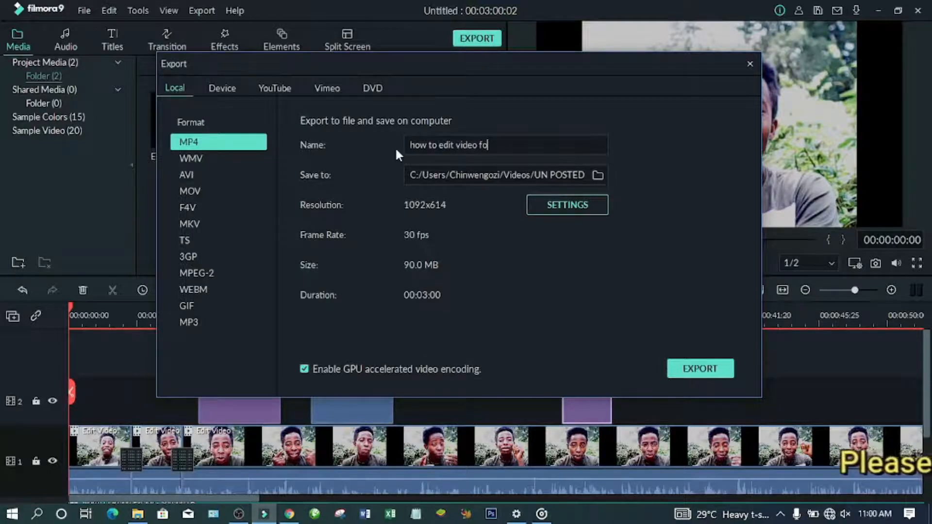
{"action": "type", "text": "r youtube"}
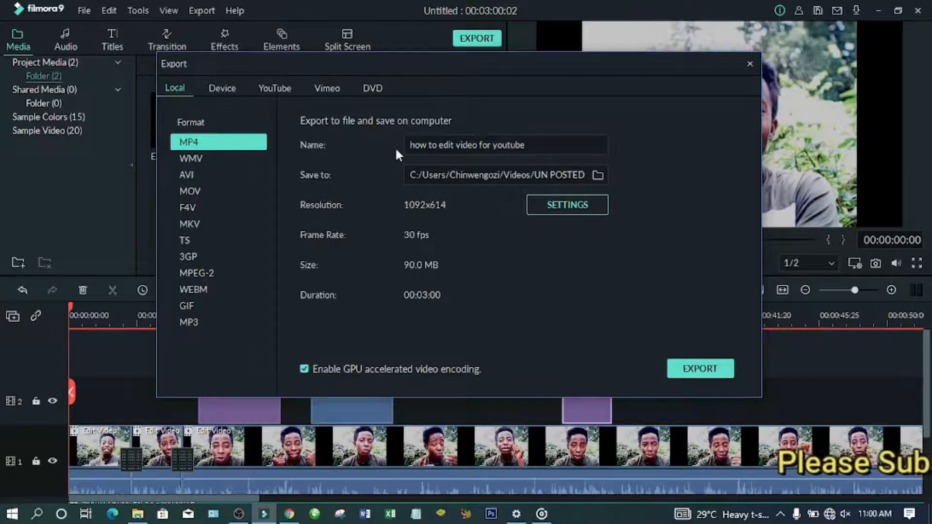